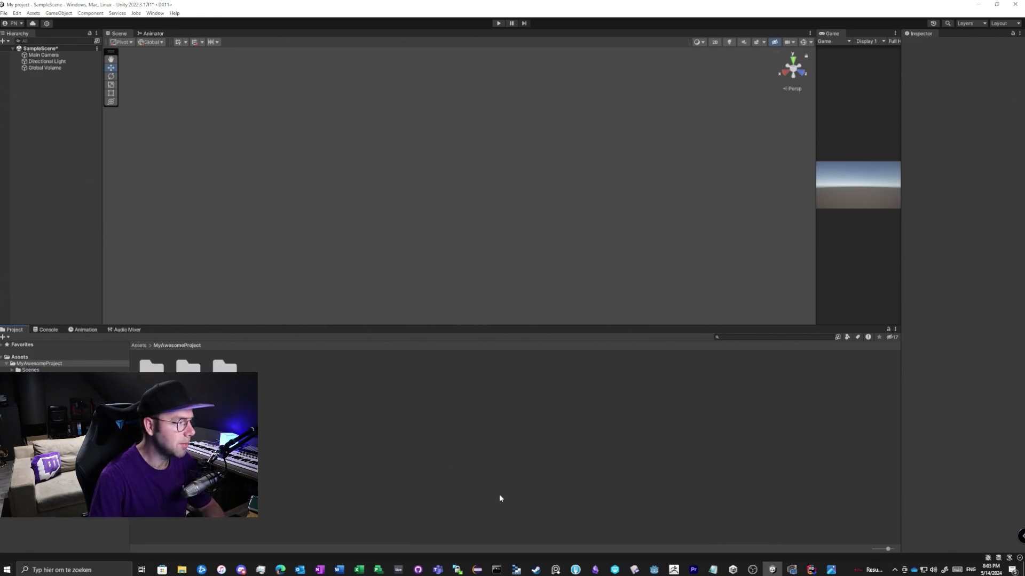
Open the C# project in Rider and examine the MyController class
click(33, 12)
click(55, 213)
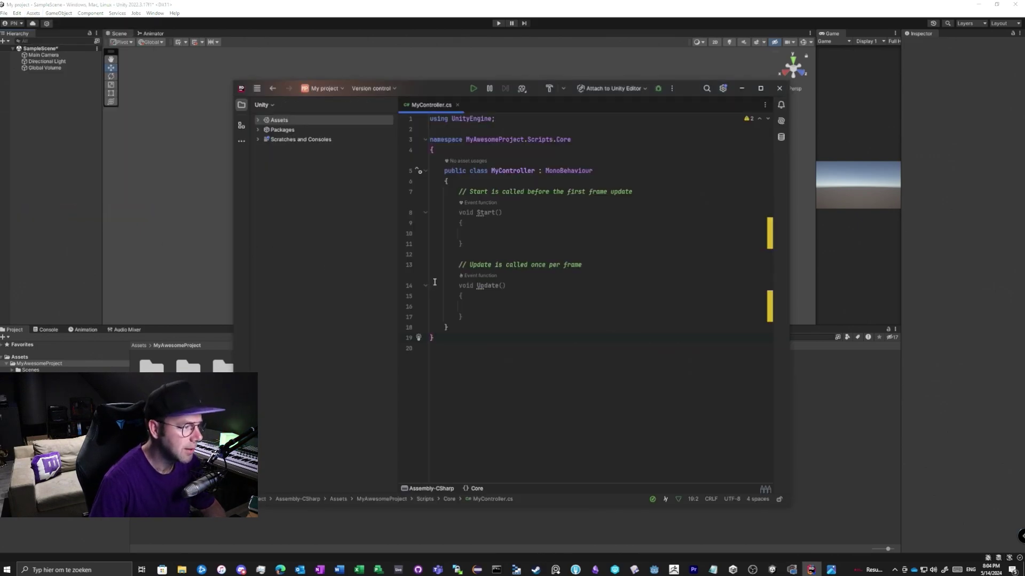
drag(444, 171, 483, 325)
key(Down)
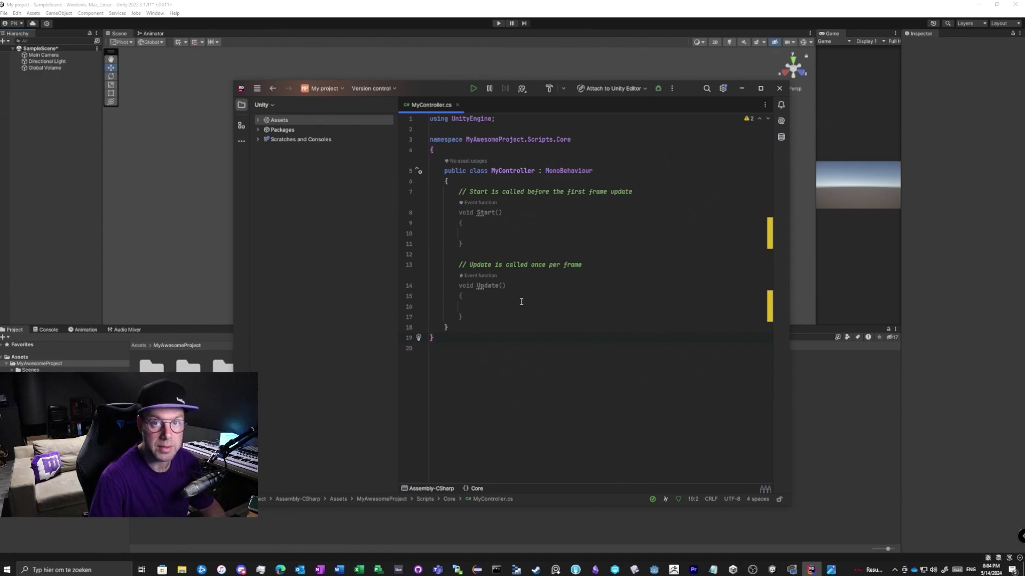
Change the project explorer from the Unity view to the Solution view and select the Assembly-CSharp project
double_click(274, 122)
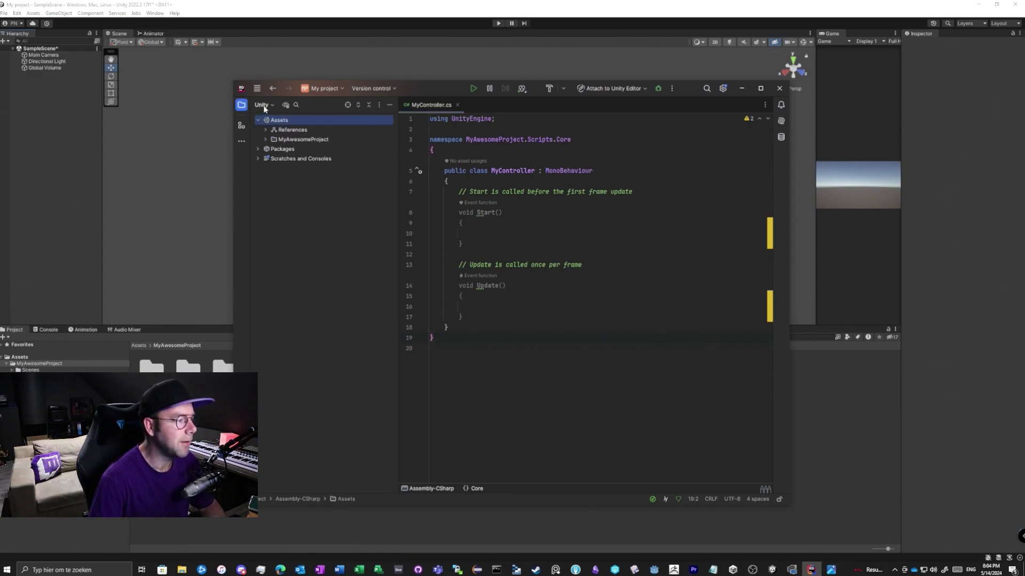
click(262, 107)
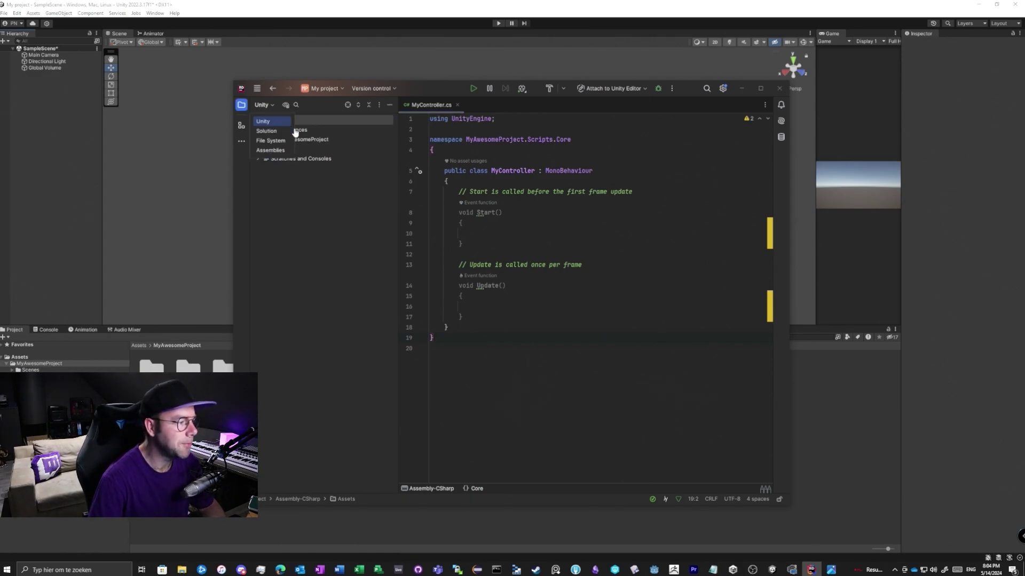
click(279, 134)
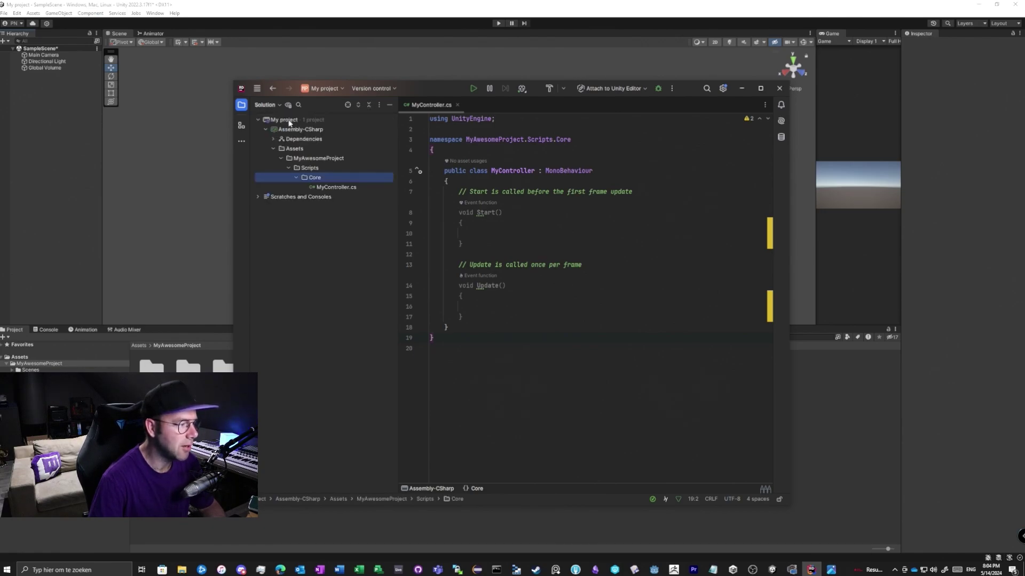
click(288, 121)
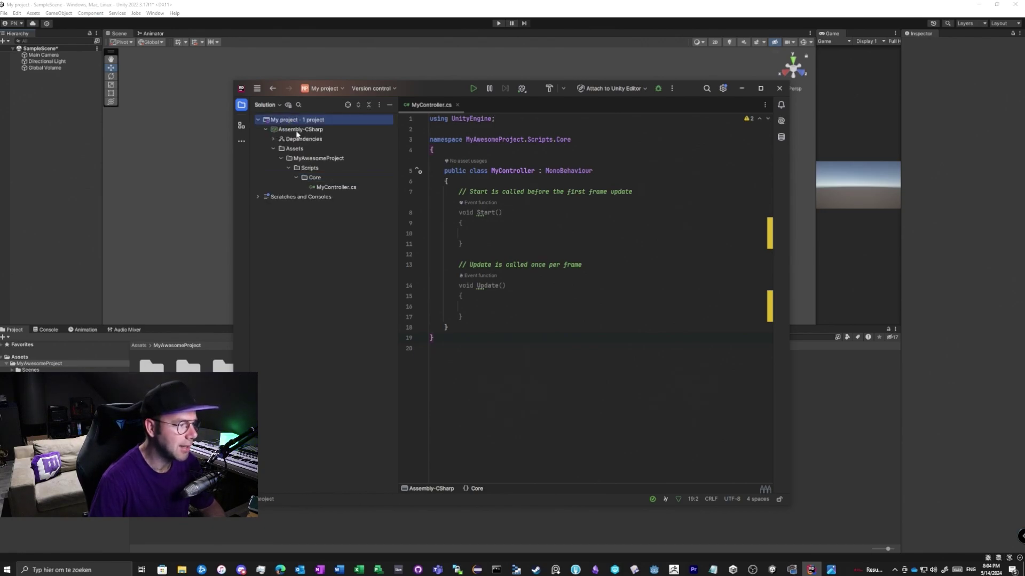
click(297, 130)
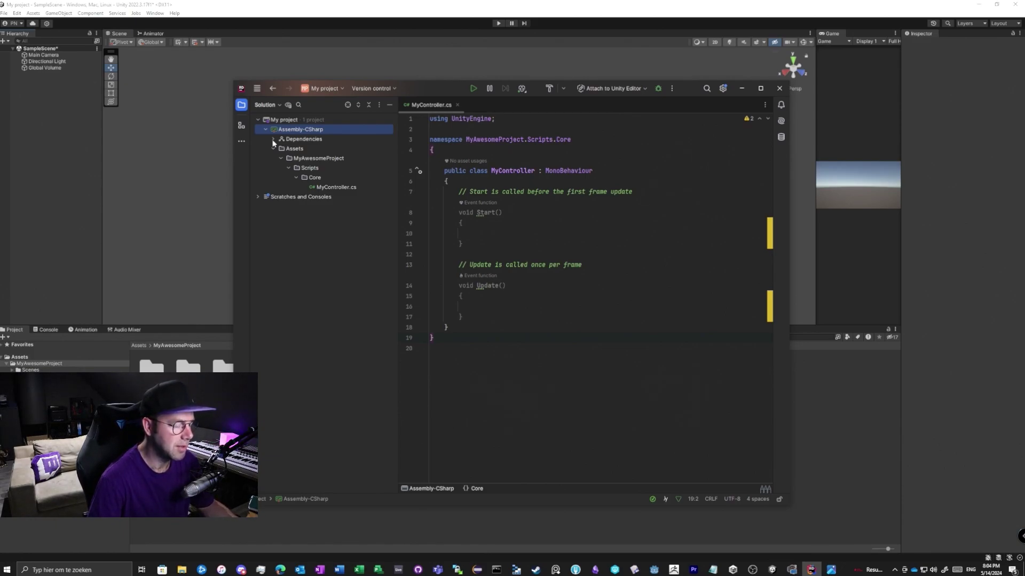
Add the comment //test inside the Start method of MyController
click(460, 306)
click(472, 233)
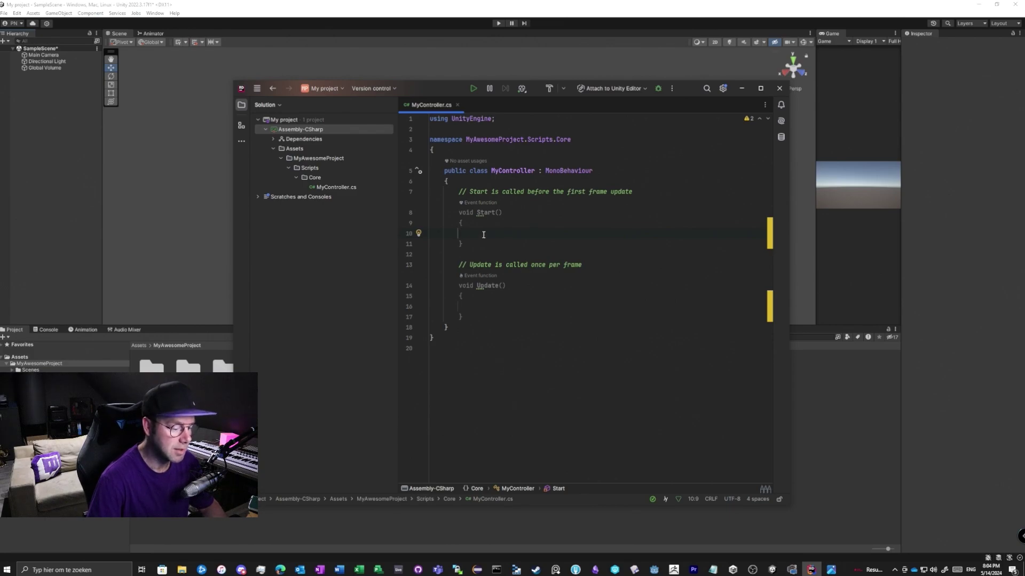
text(//test)
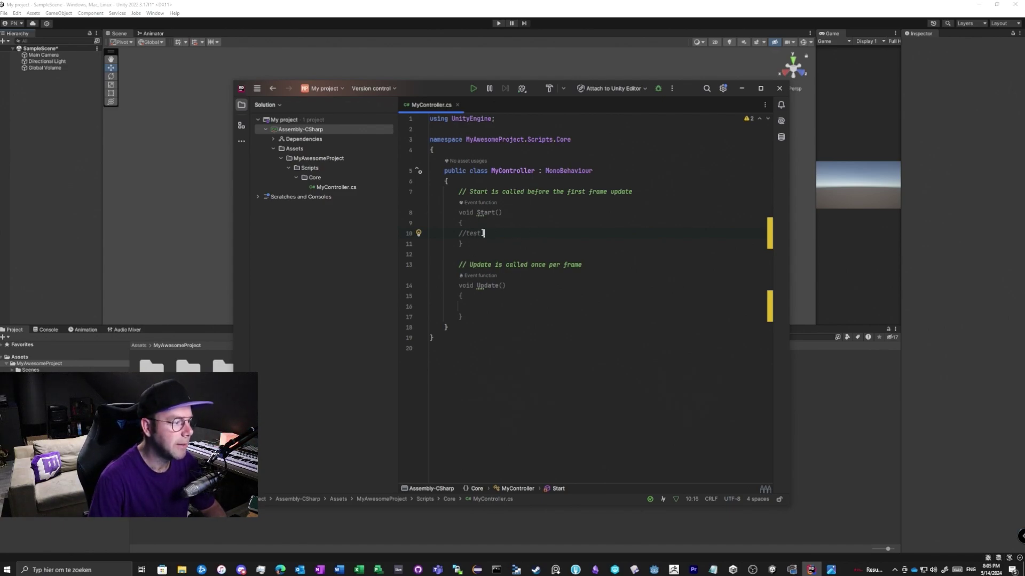
Switch to Unity, enlarge the project browser and show the contents of MyAwesomeProject/Scripts/Core
key(alt+Tab)
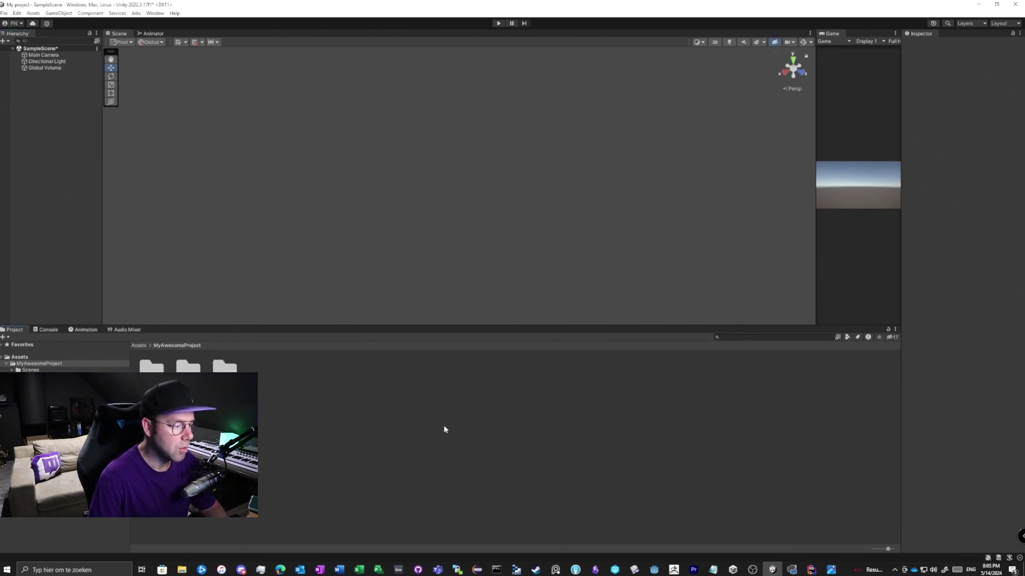
drag(482, 326, 488, 291)
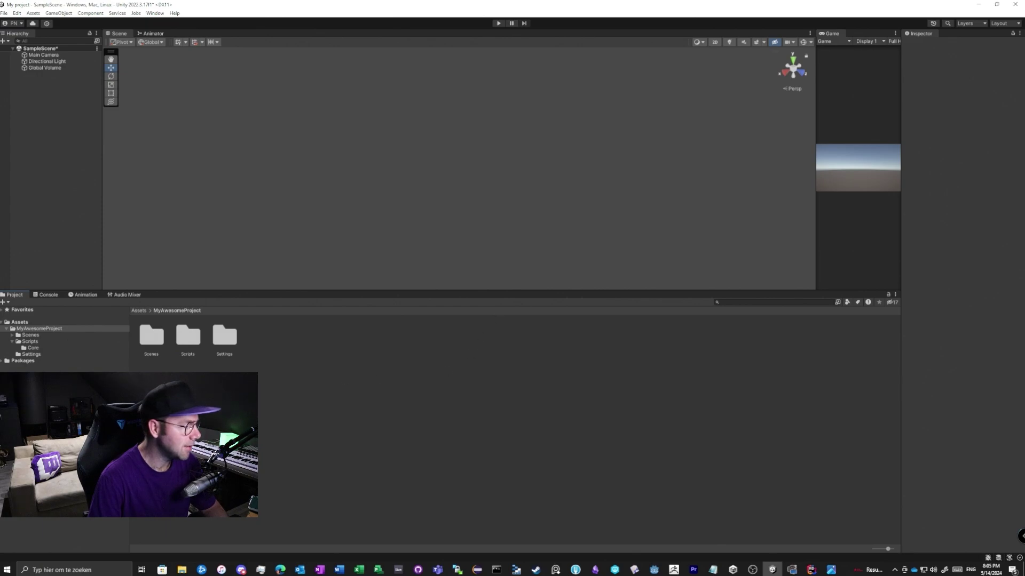
click(33, 348)
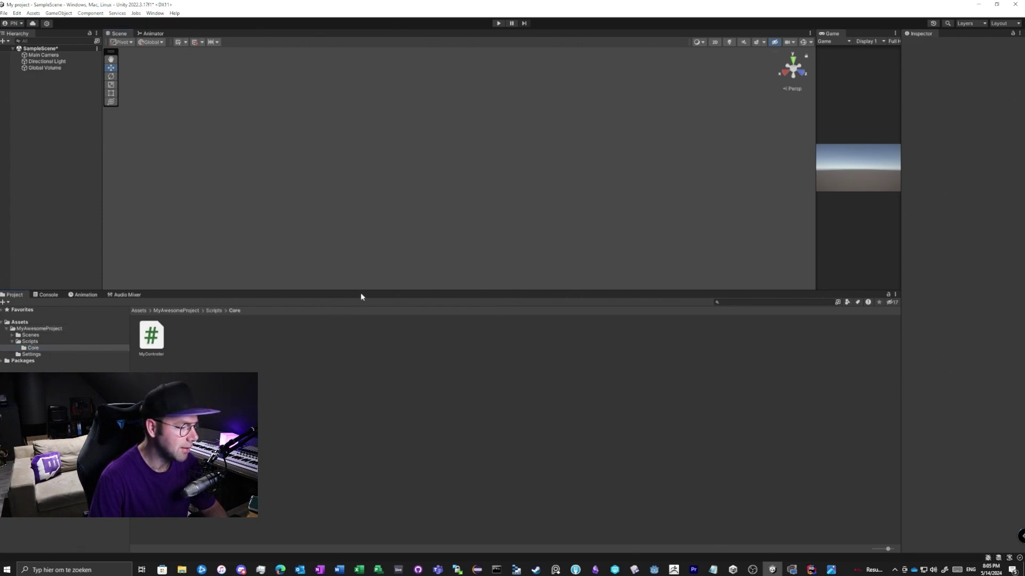
drag(359, 291, 361, 270)
click(19, 302)
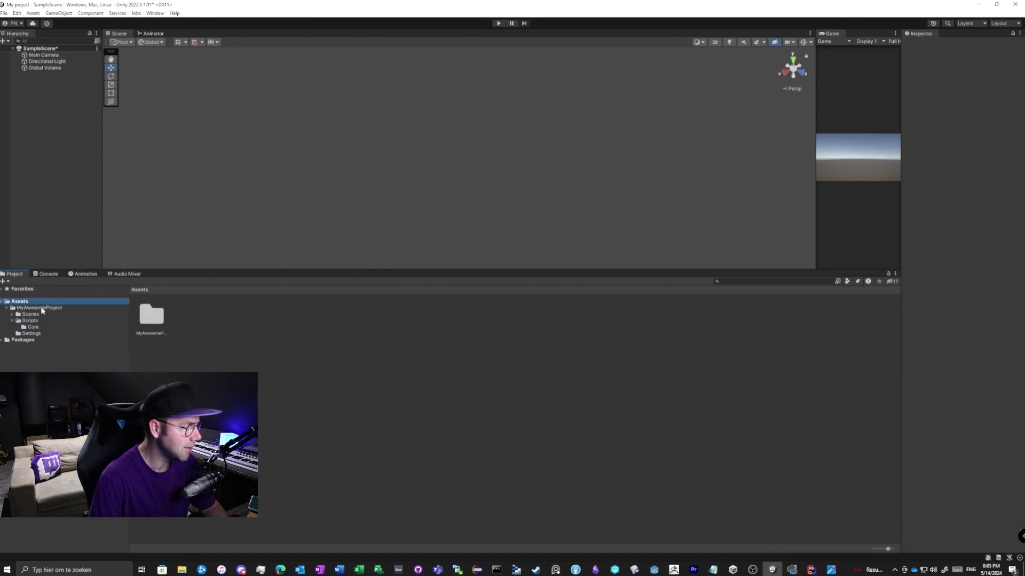
click(40, 308)
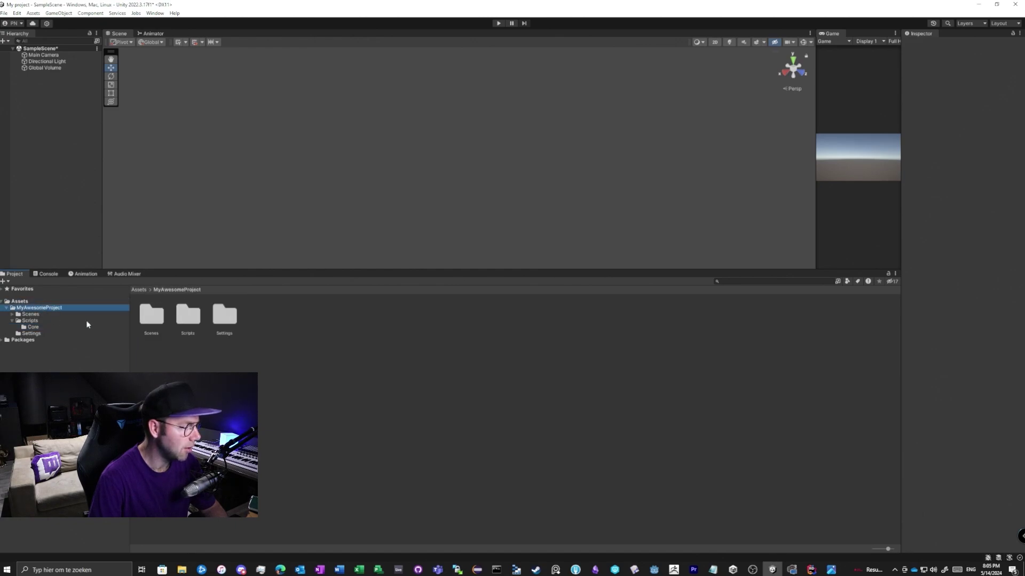
click(32, 315)
click(43, 320)
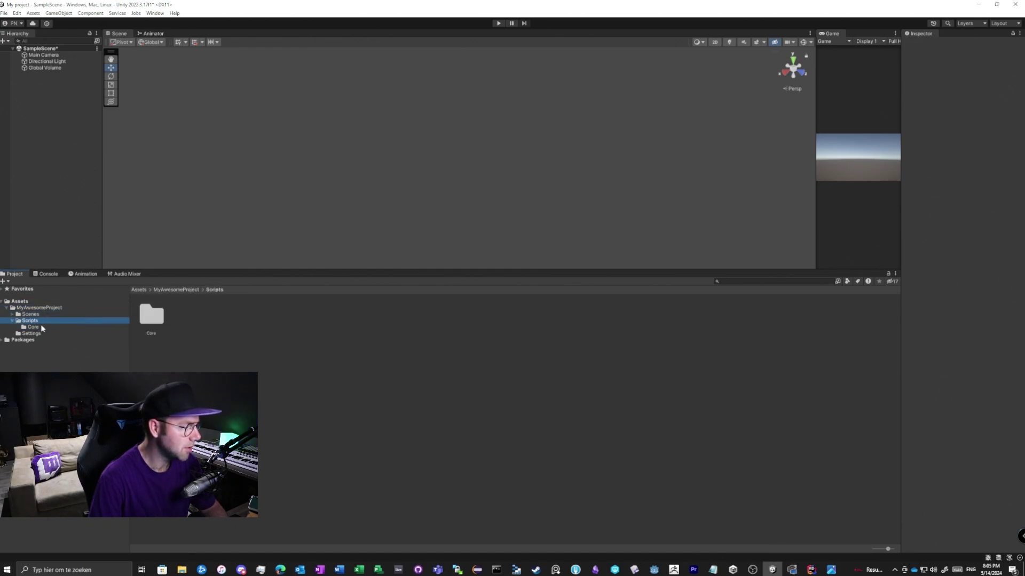
click(33, 327)
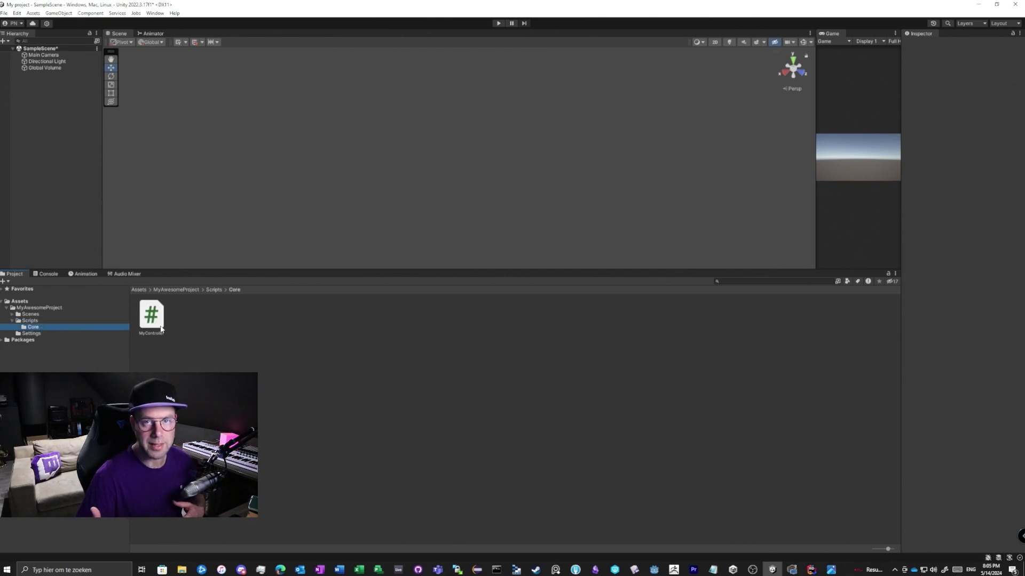
Create an assembly definition named MyAwesomeProject.Core in the Core folder
right_click(208, 322)
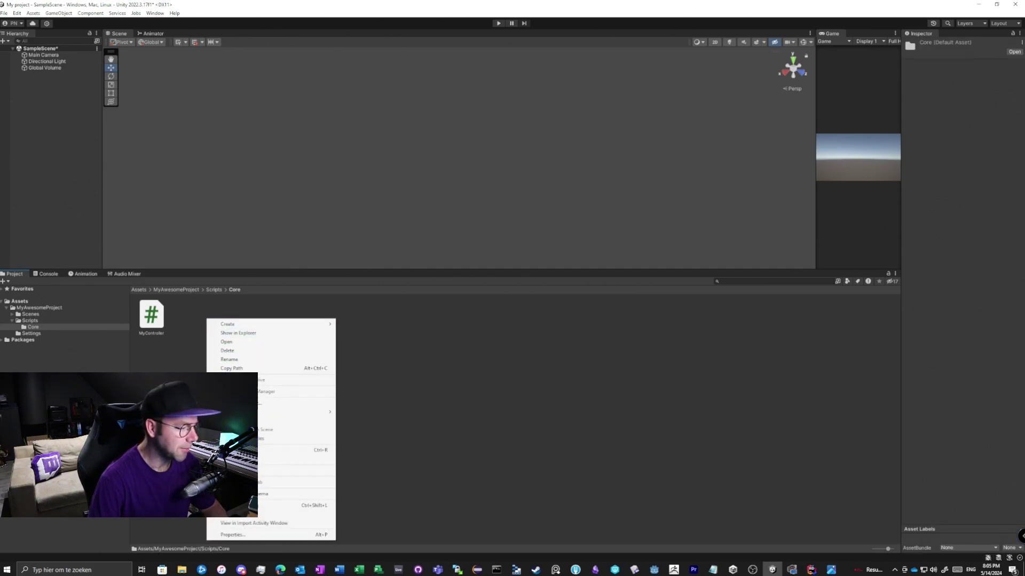
mouse_move(243, 324)
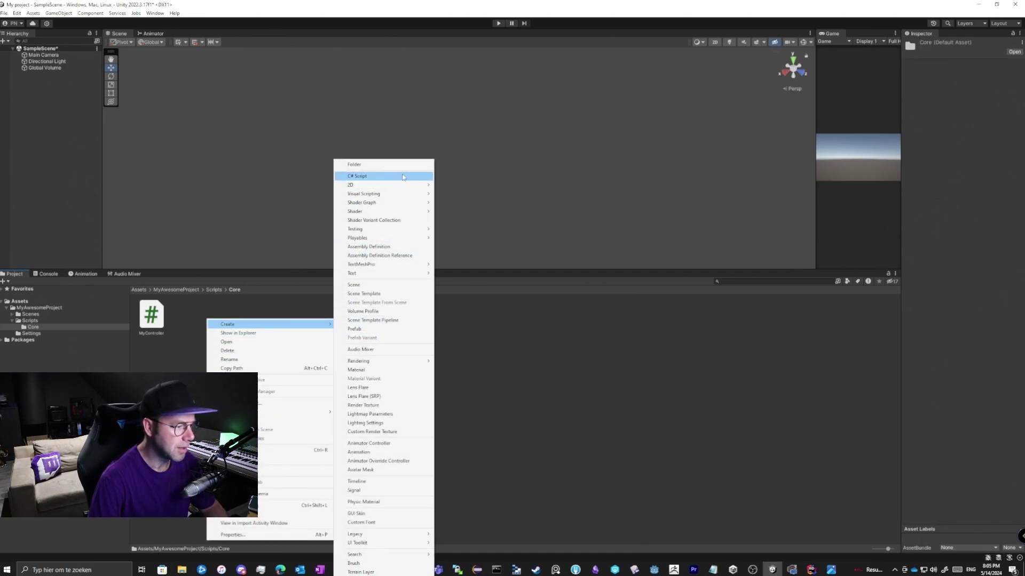
click(403, 248)
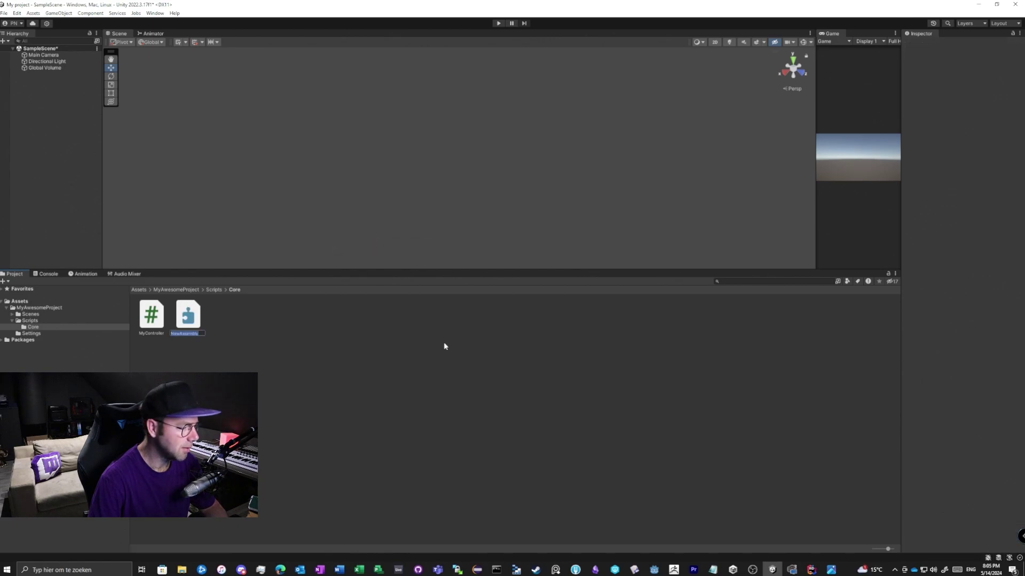
text(C)
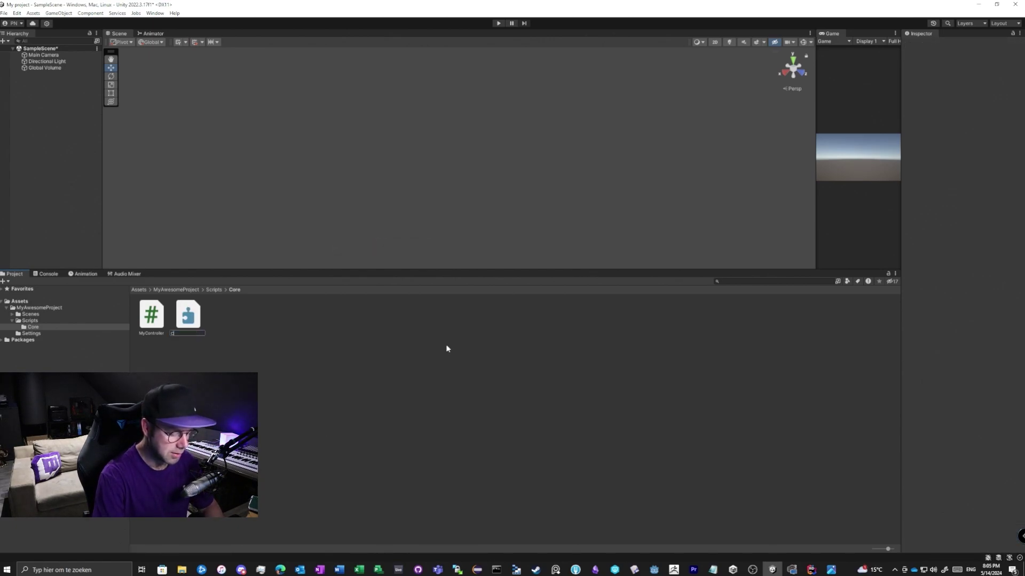
text(yAwes)
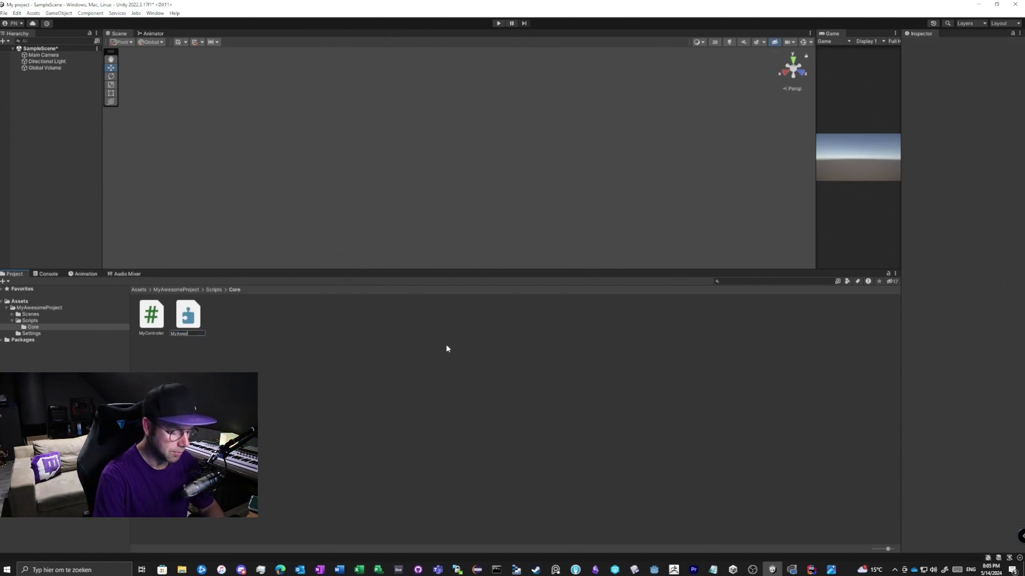
text(omeProject)
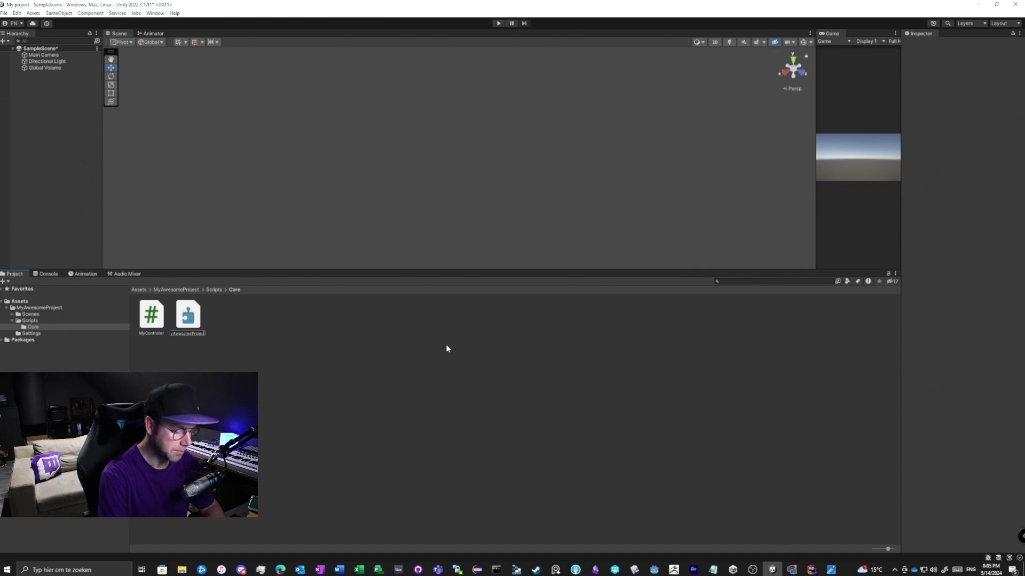
text(.Core)
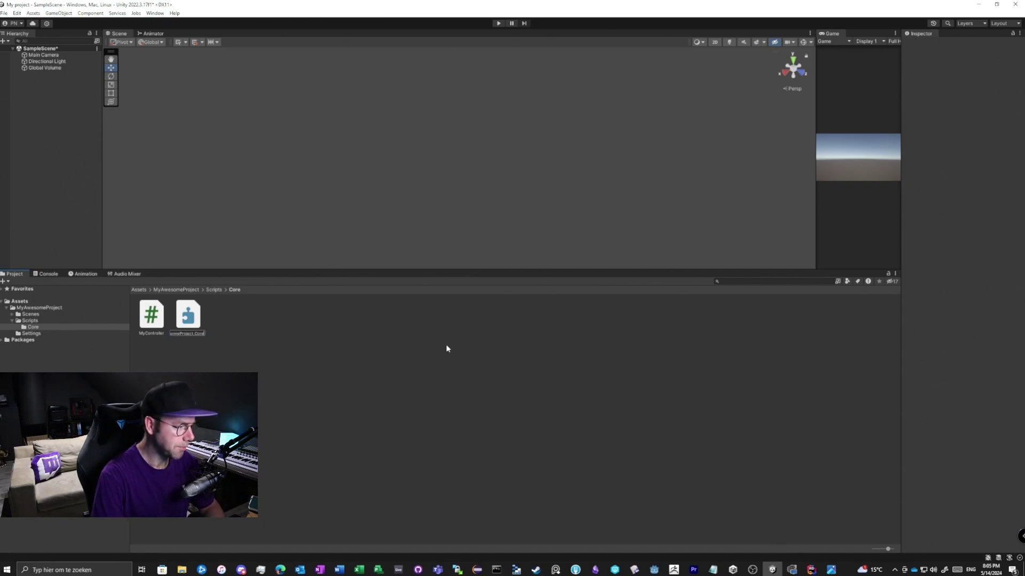
key(Return)
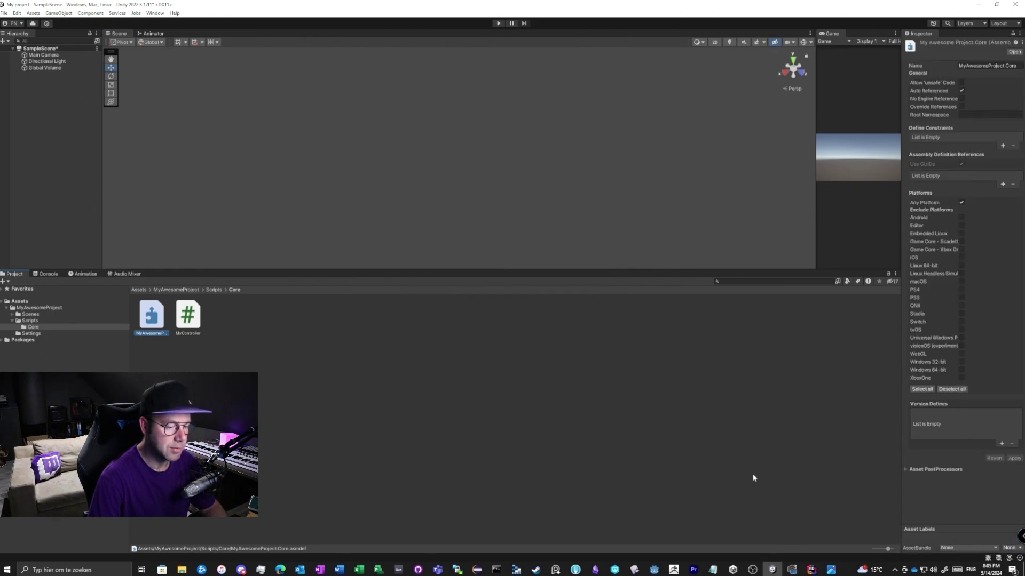
Switch to Rider, expand the MyAwesomeProject.Core project in the solution, and return to Unity
click(811, 570)
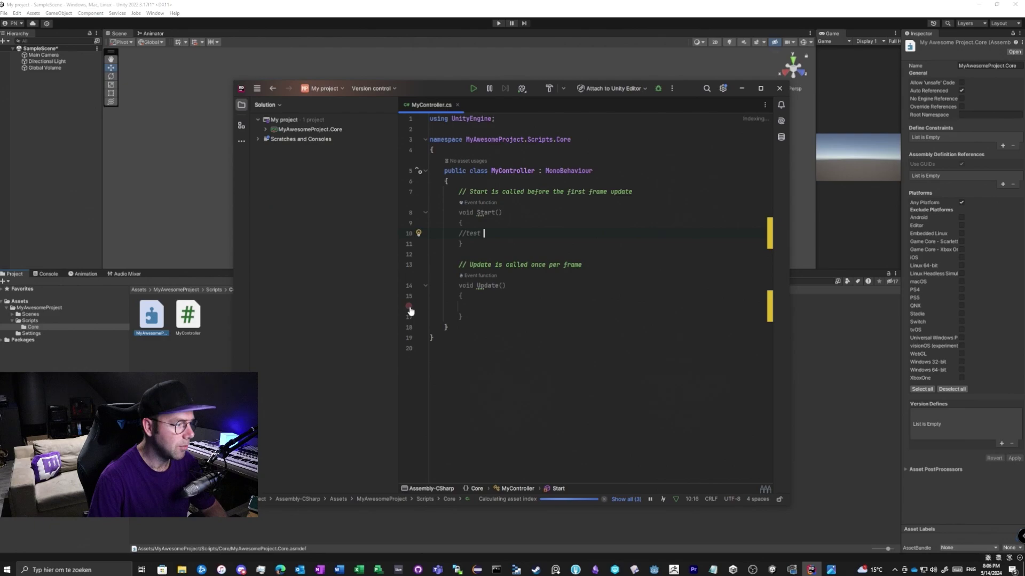
click(302, 132)
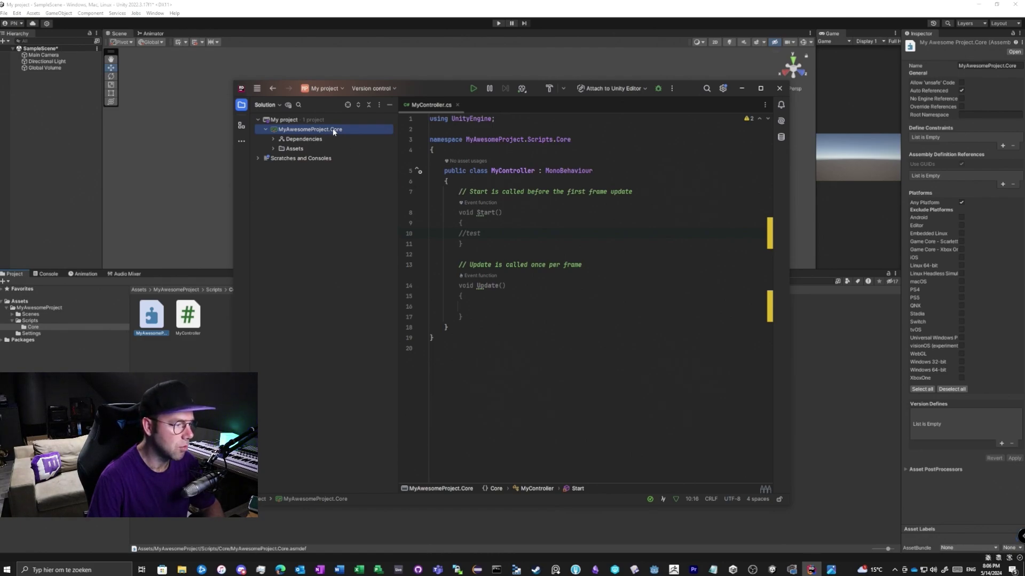
click(224, 369)
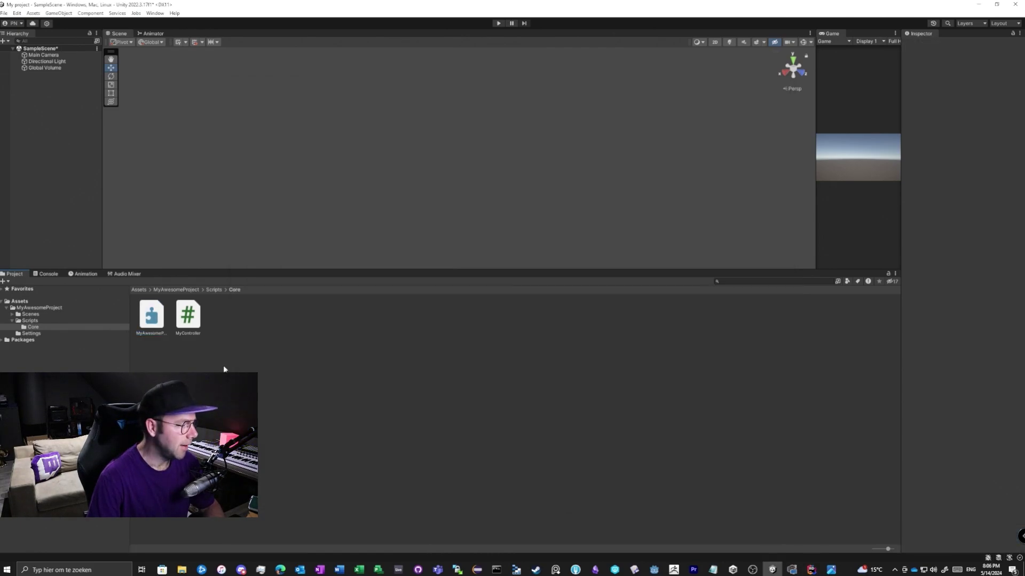
Create a folder named SomeOtherData inside MyAwesomeProject
click(17, 302)
click(38, 308)
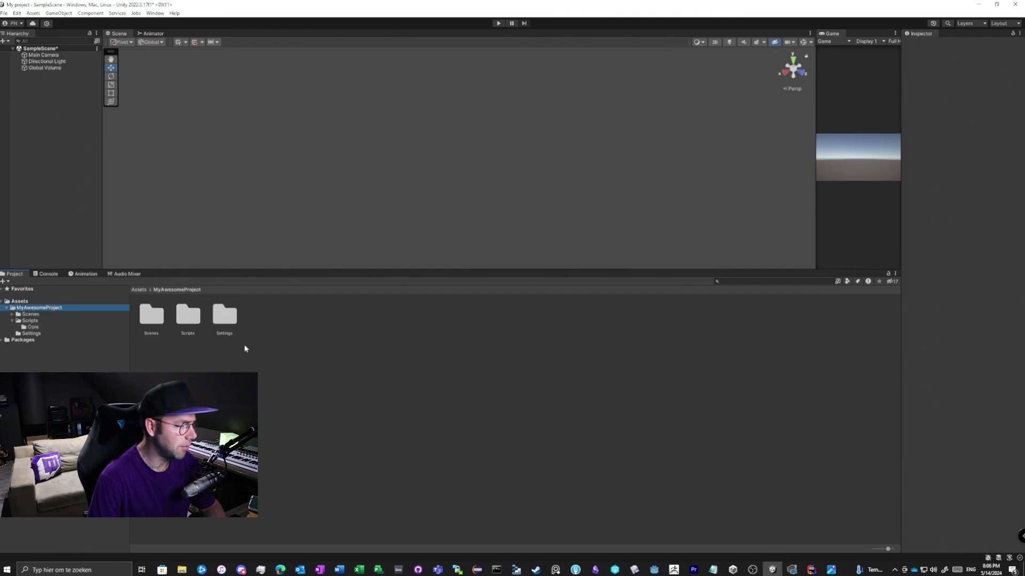
right_click(331, 359)
mouse_move(422, 139)
click(507, 140)
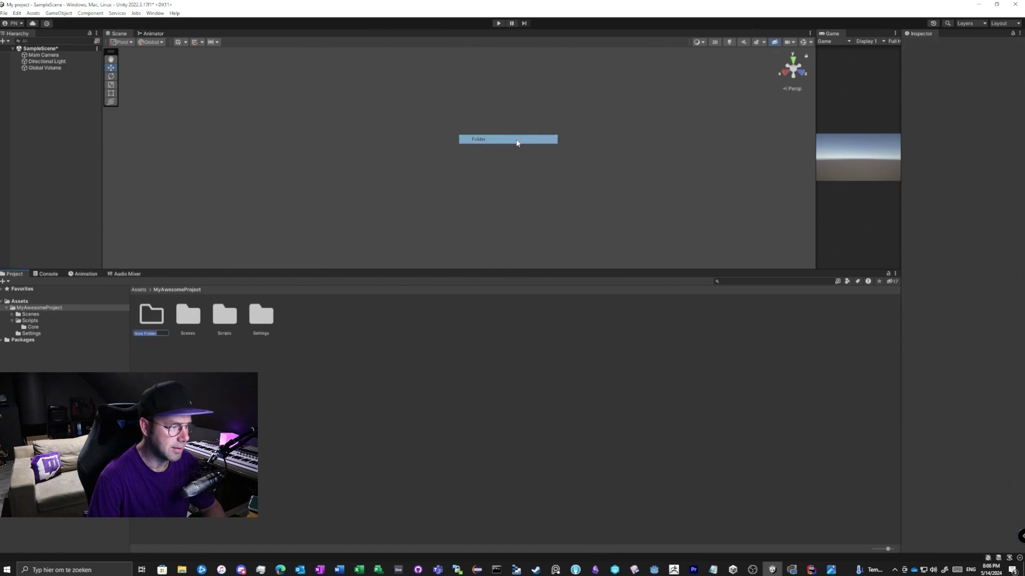
text(ScmeOtherD)
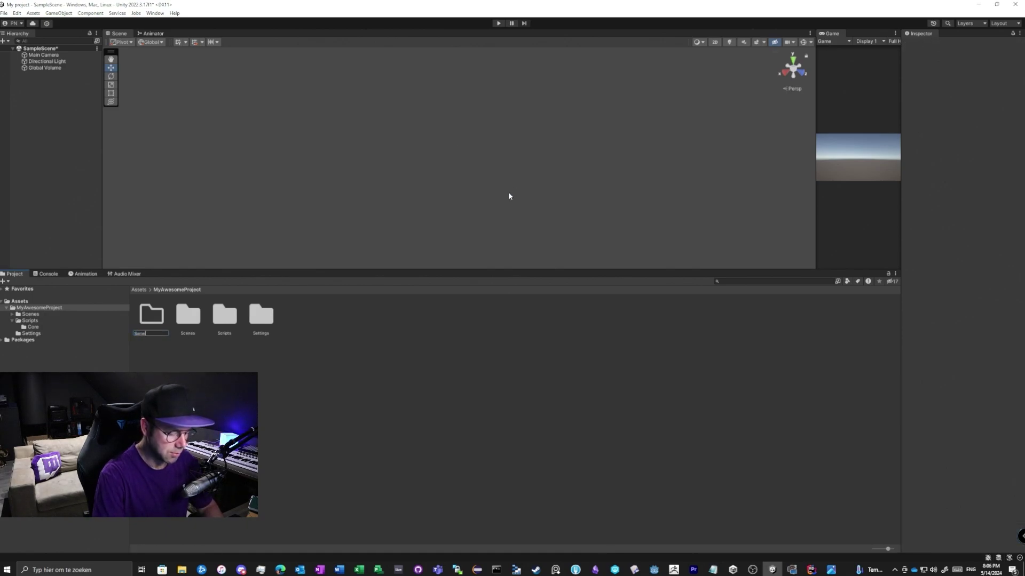
text(ata)
key(Return)
Create a C# script named ThirdPartyScript inside the SomeOtherData folder
double_click(262, 317)
right_click(267, 326)
mouse_move(288, 328)
click(450, 177)
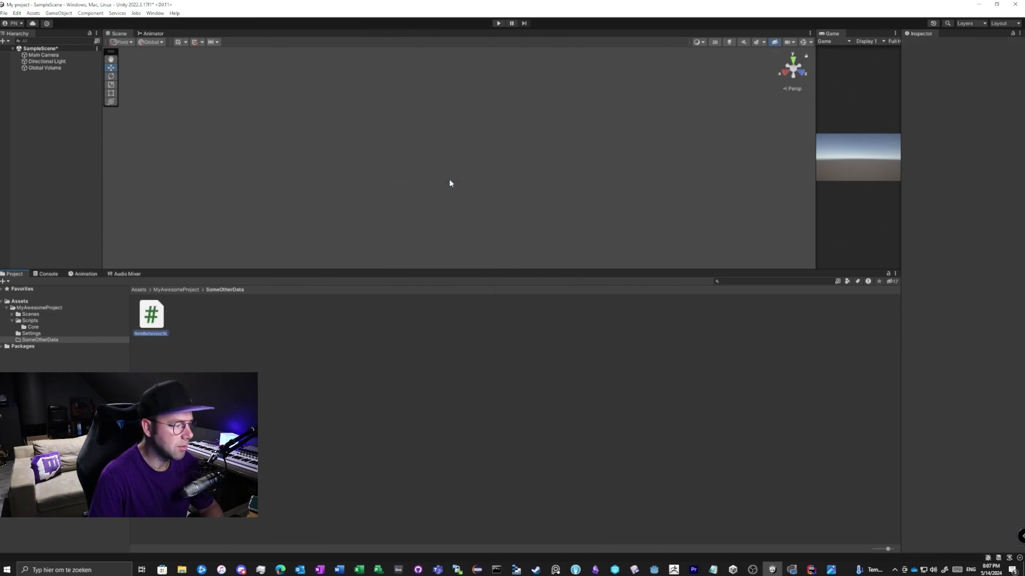
text(Thi)
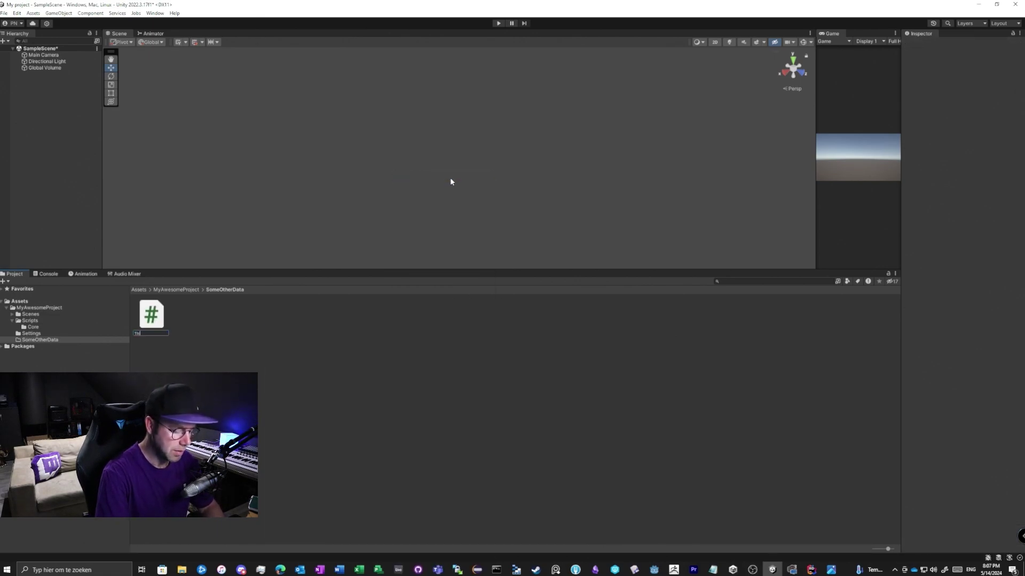
text(rdP)
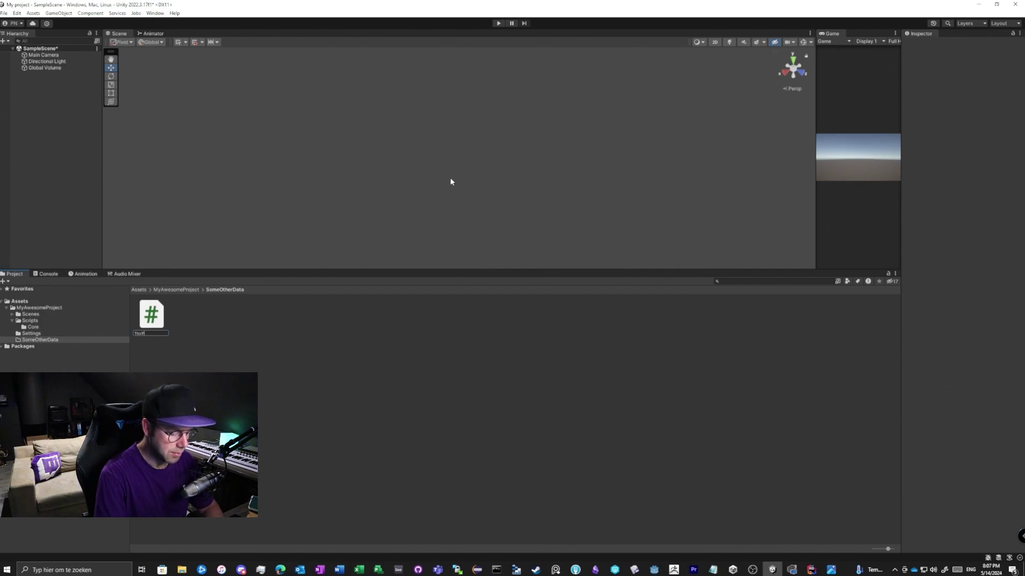
text(arty)
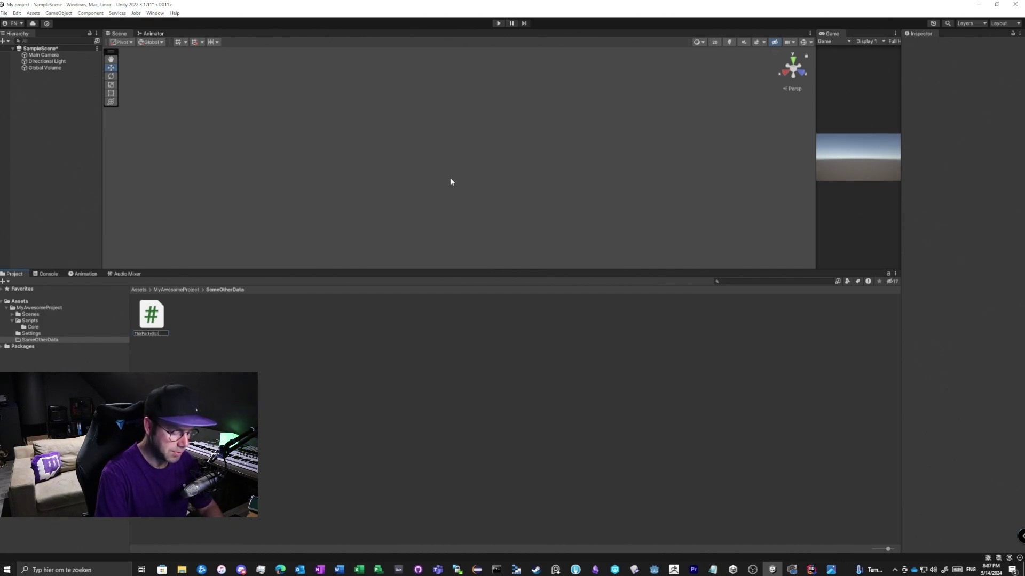
text(Script)
key(Return)
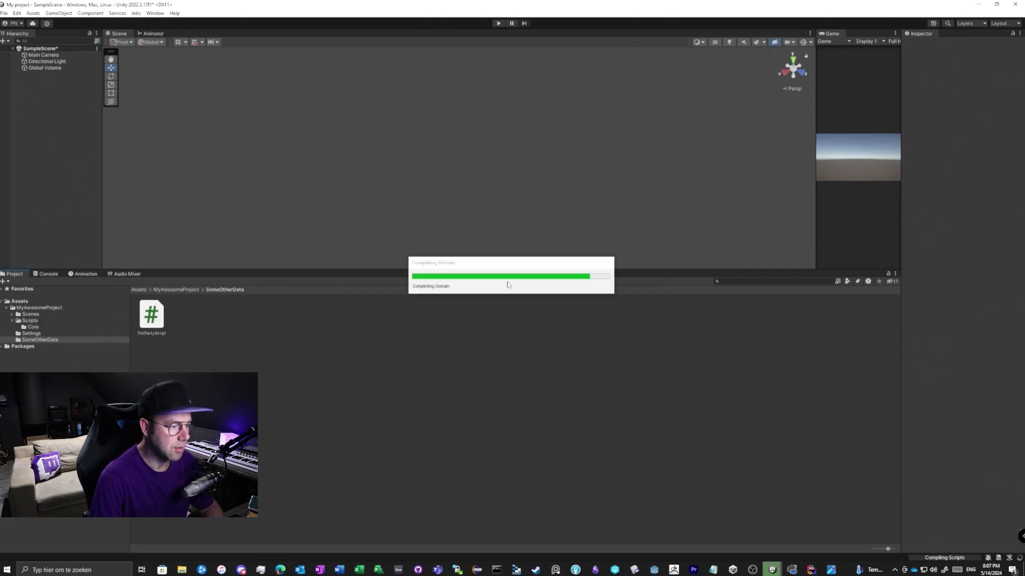
Switch to Rider, select the MyAwesomeProject.Core project in the solution, and place the cursor in MyController's Update method
click(810, 570)
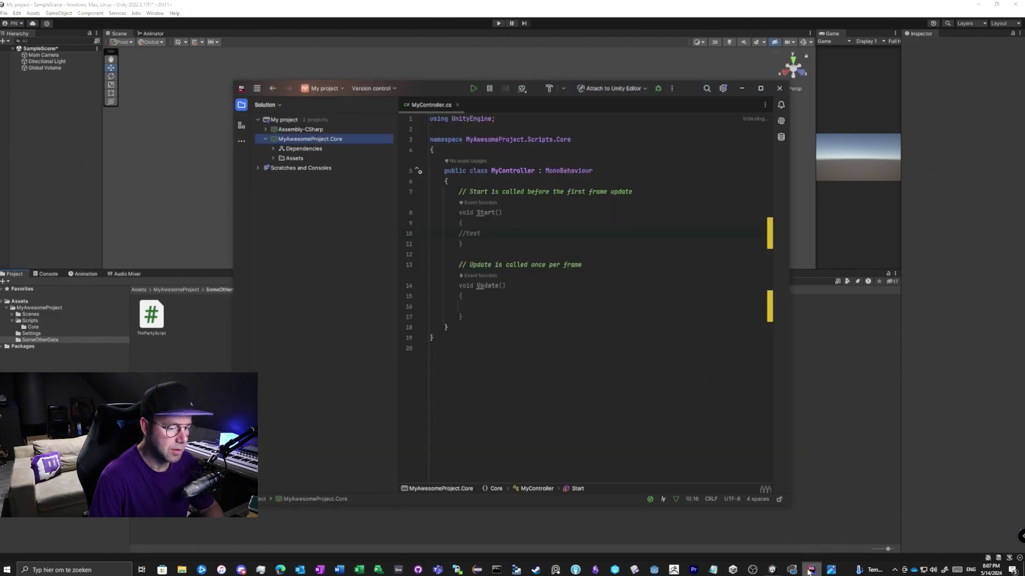
click(321, 141)
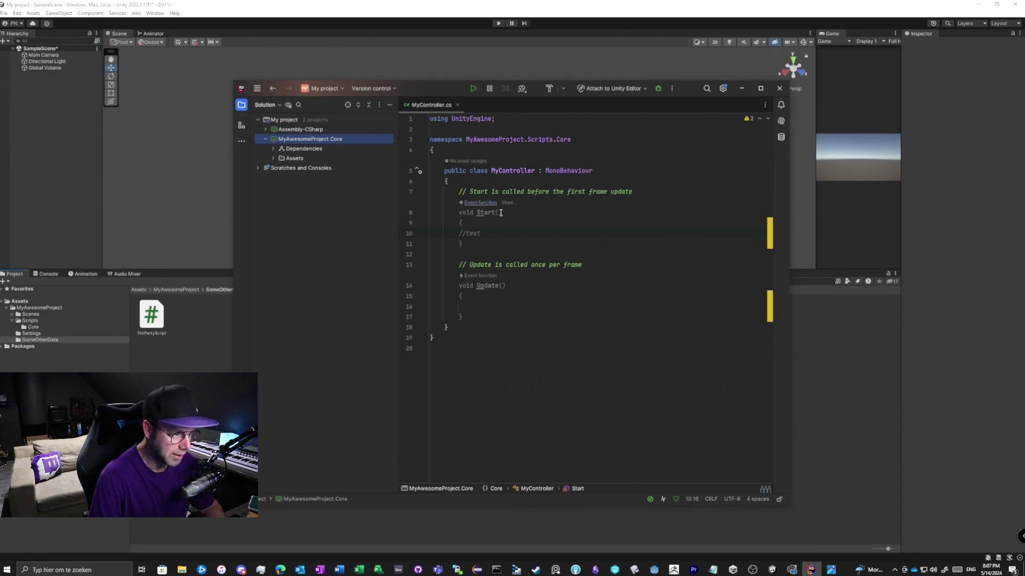
click(481, 307)
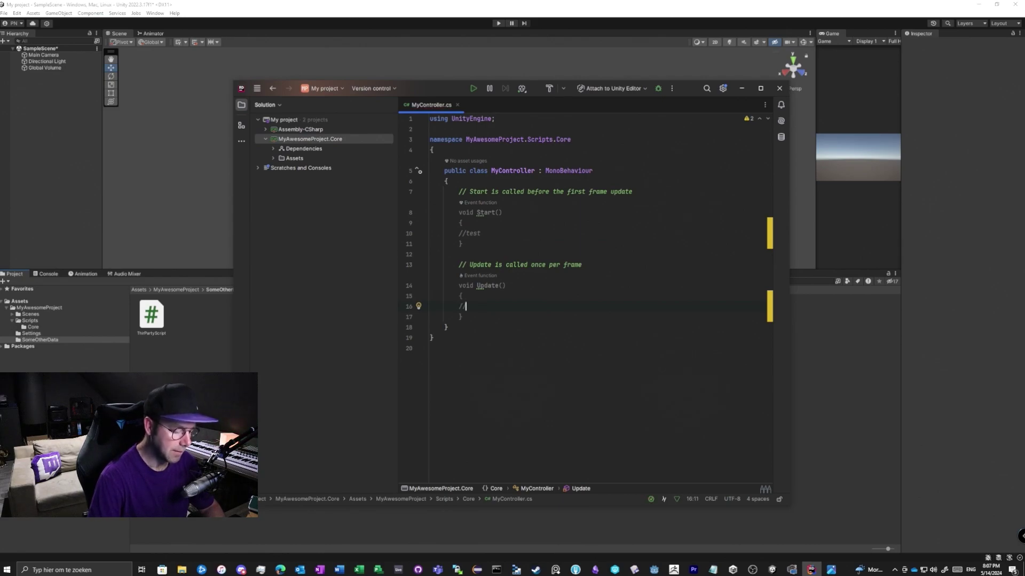
Declare a private int field named _myInt at the top of the MyController class
click(462, 181)
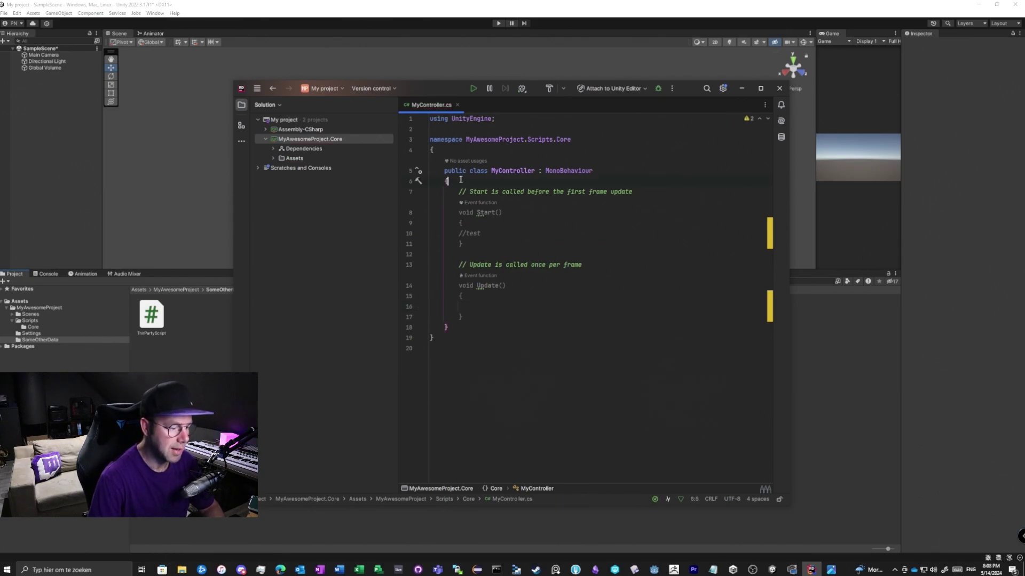
key(Return)
key(Return)
text(private m)
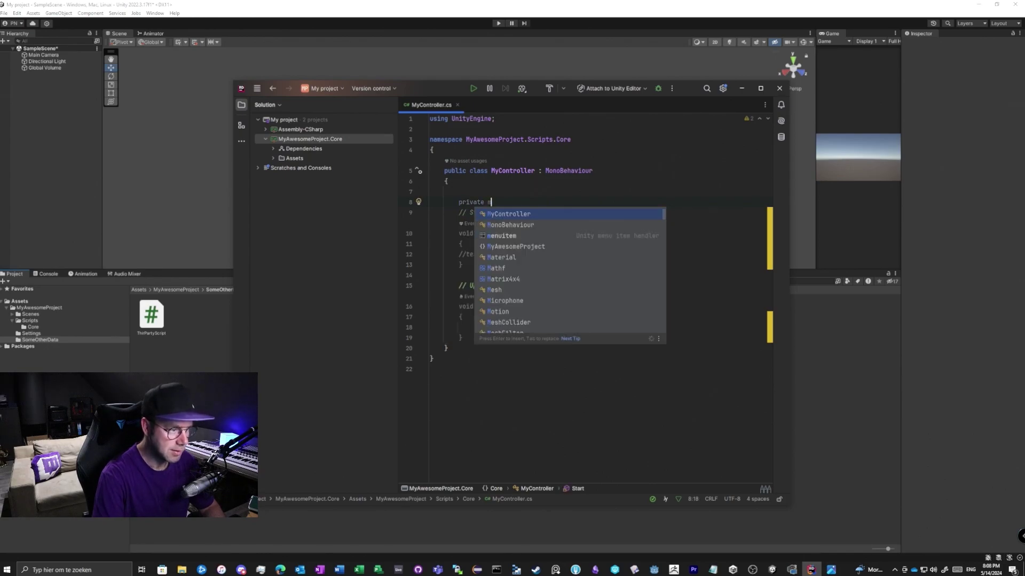
key(BackSpace)
text(in)
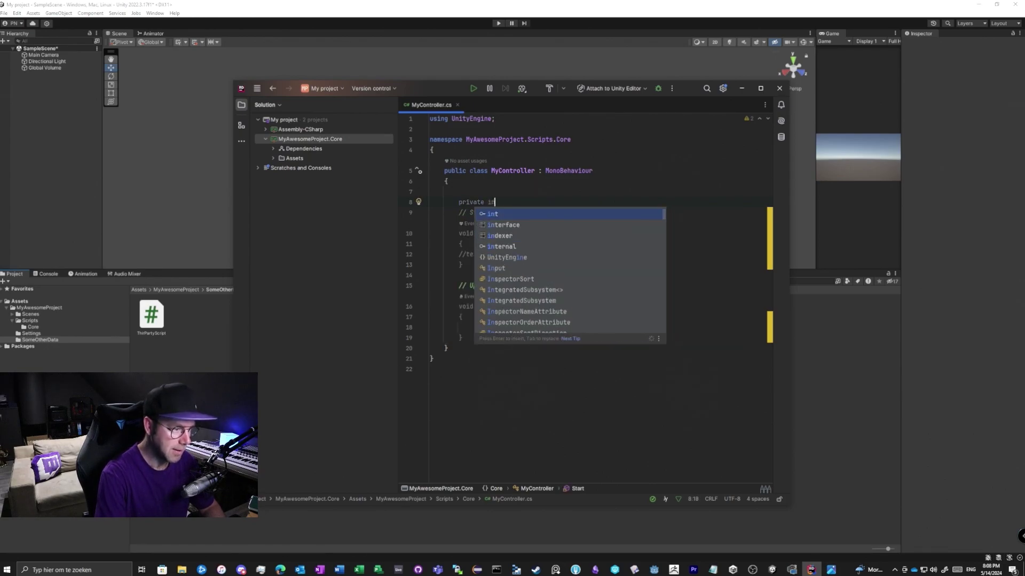
text(t myInt)
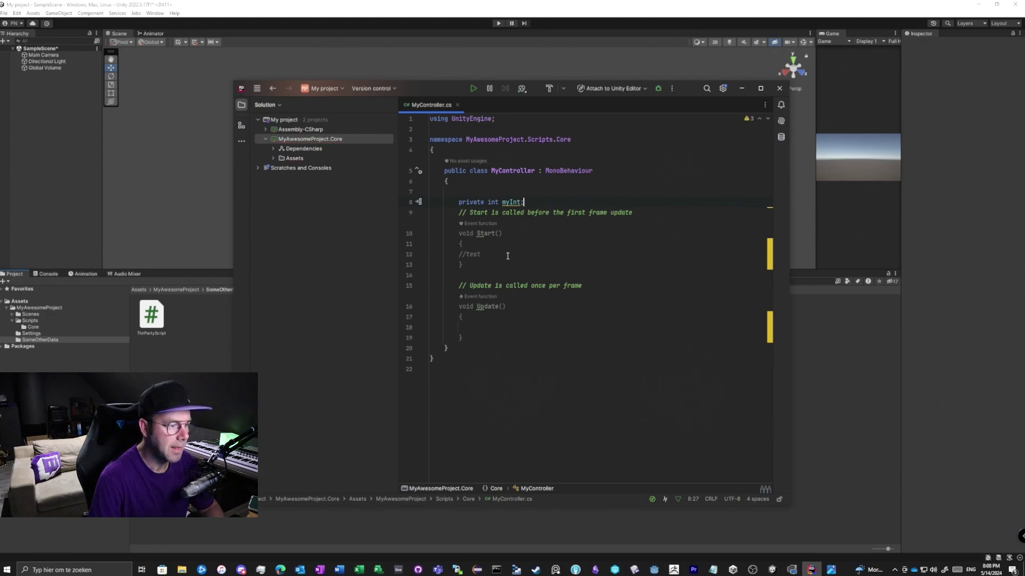
text(_)
click(542, 264)
Return to Unity, show the Core folder's contents, and open the MyController script in Rider
key(alt+Tab)
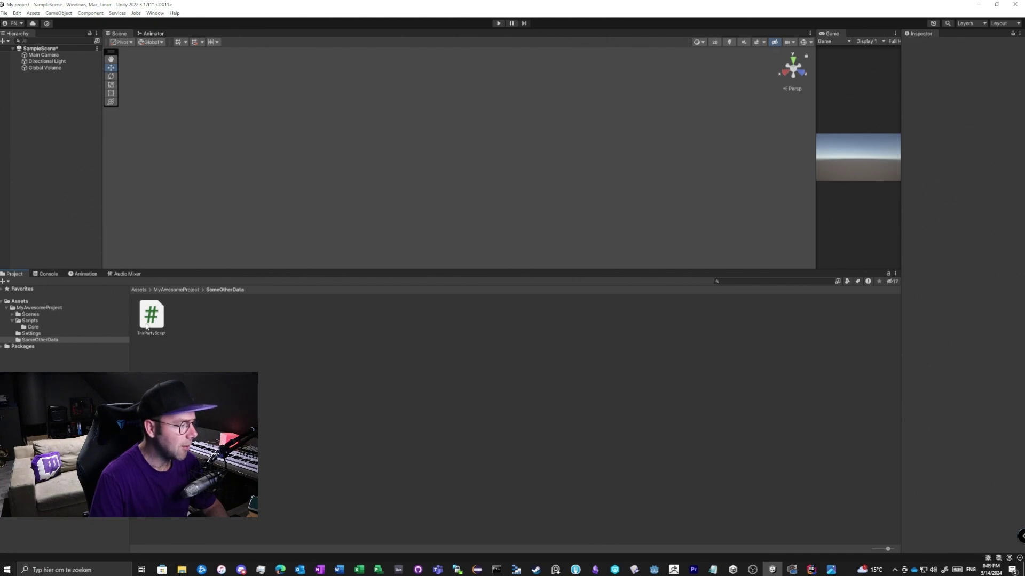
click(36, 325)
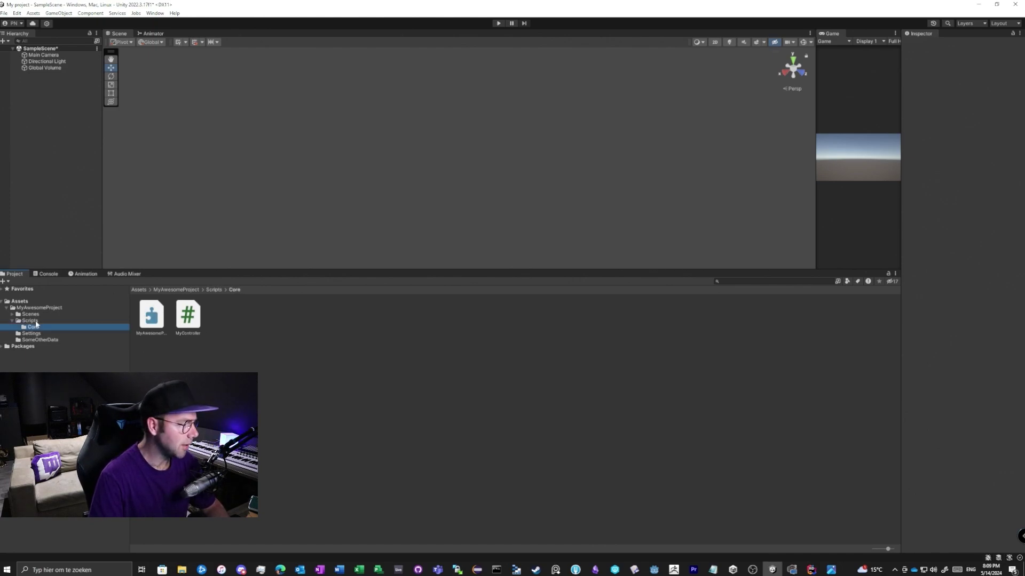
click(155, 319)
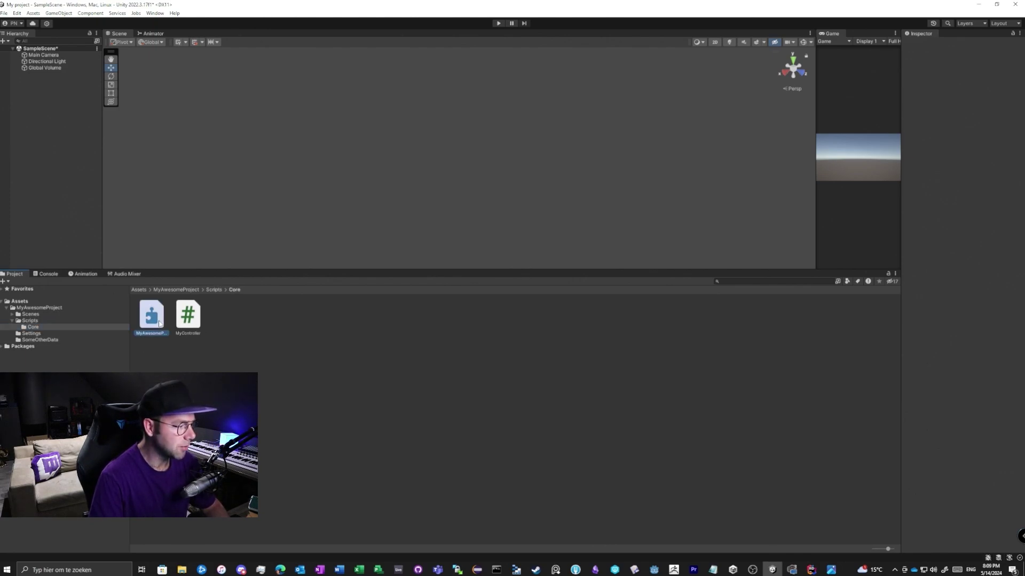
double_click(188, 315)
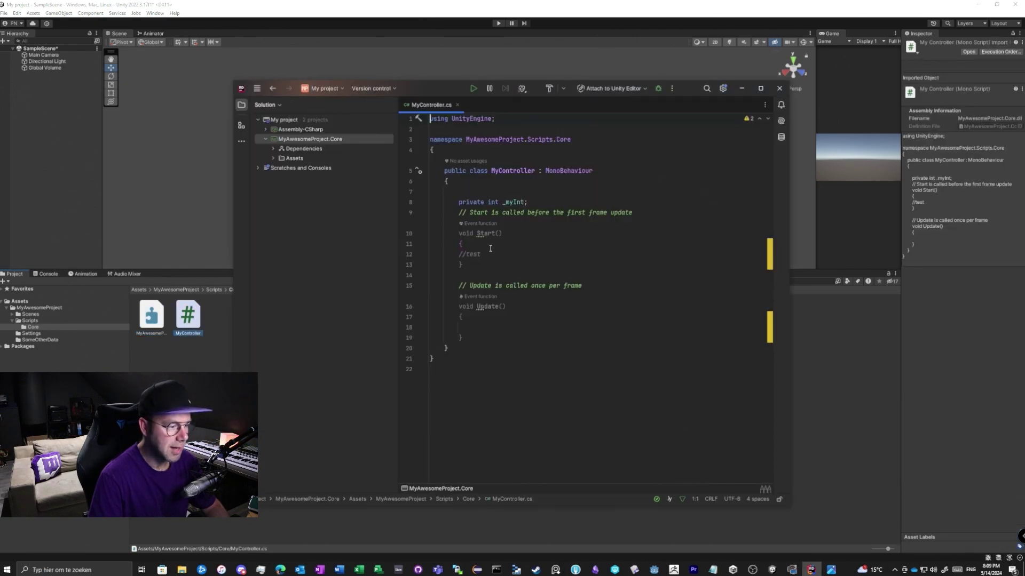
Try to declare a private field of a TMP type on a new line below _myInt
click(537, 202)
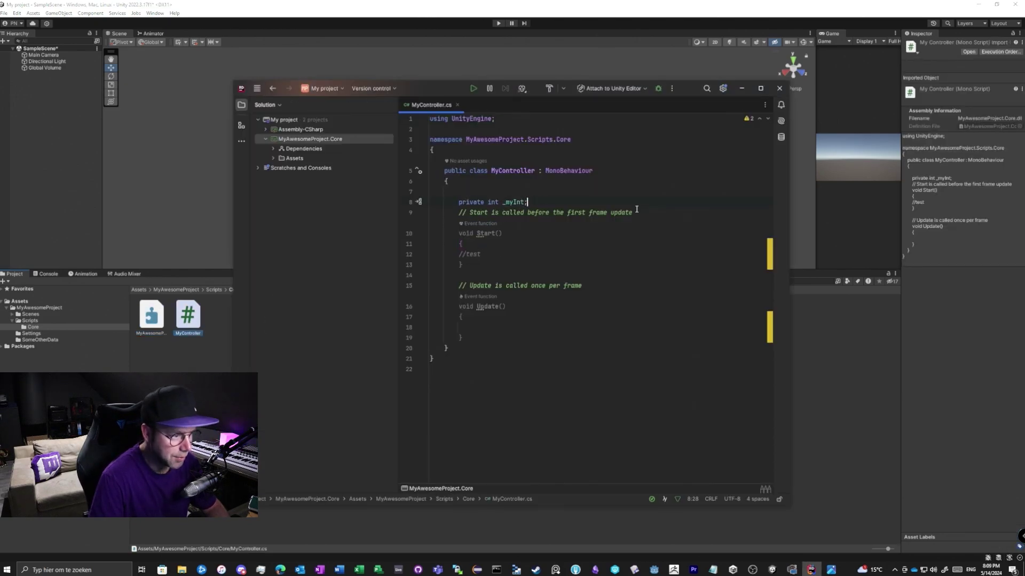
key(Return)
text(private )
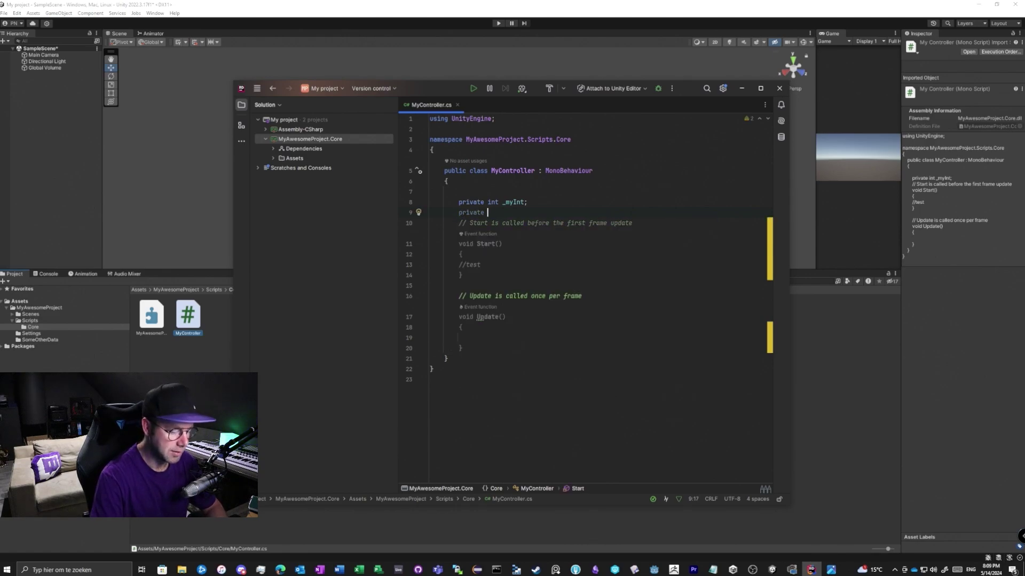
text(TMP)
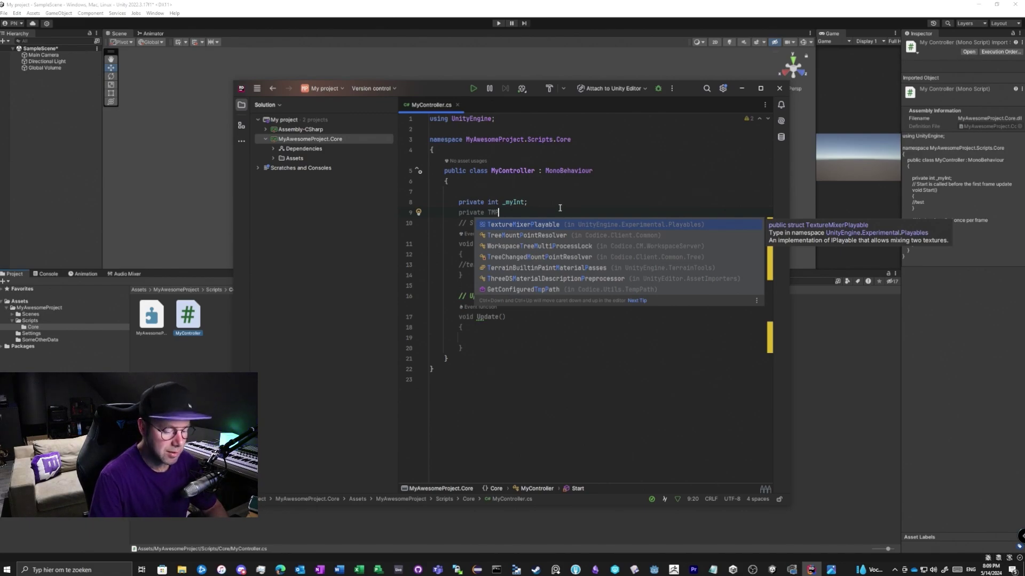
Delete the unfinished private TMP declaration from MyController
key(BackSpace)
key(BackSpace)
key(BackSpace)
key(BackSpace)
key(BackSpace)
key(BackSpace)
key(BackSpace)
key(BackSpace)
key(BackSpace)
key(BackSpace)
key(BackSpace)
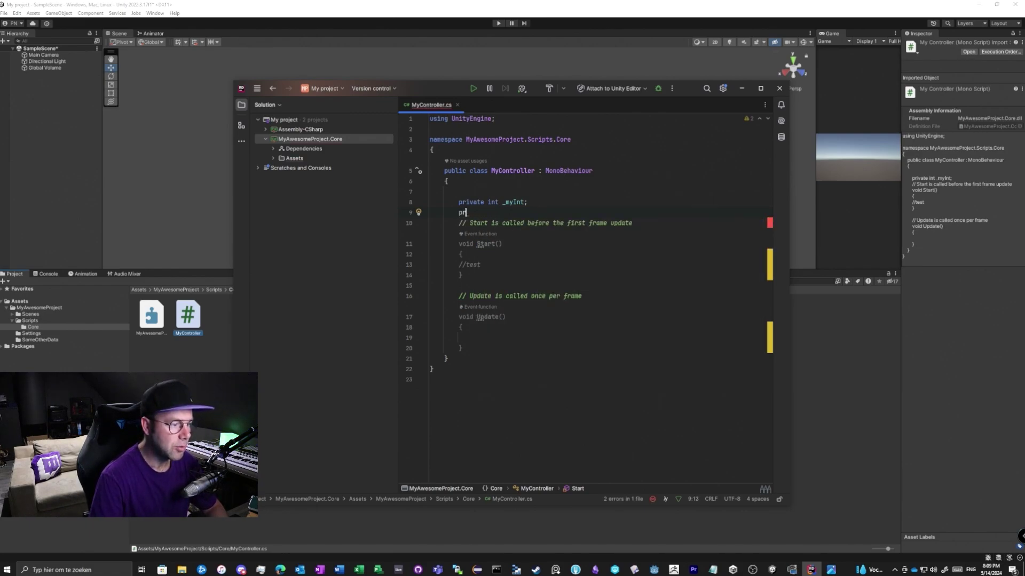
Return to Unity, select the MyAwesomeProject.Core assembly definition, and widen the Inspector to view its settings
key(alt+Tab)
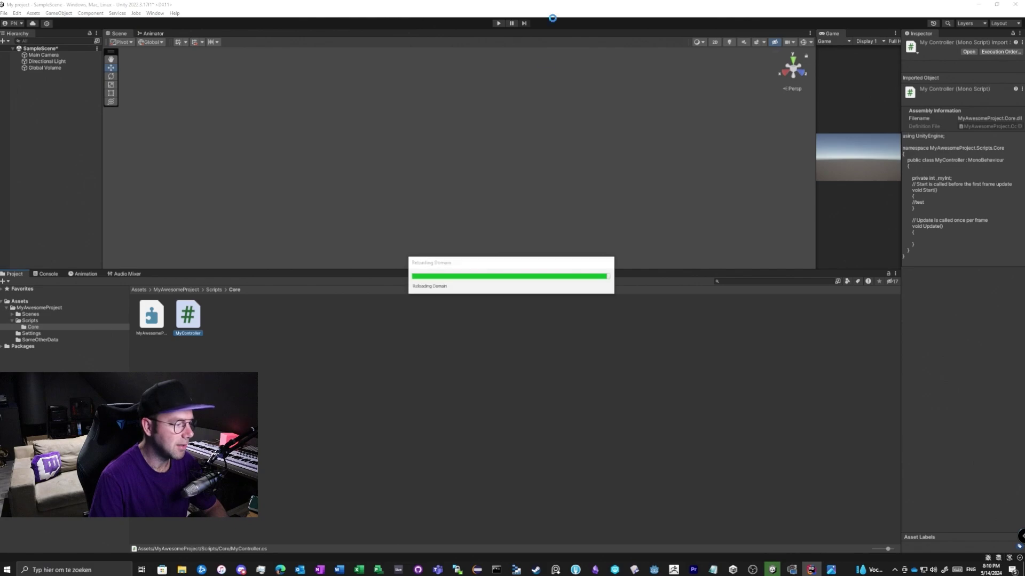
click(153, 319)
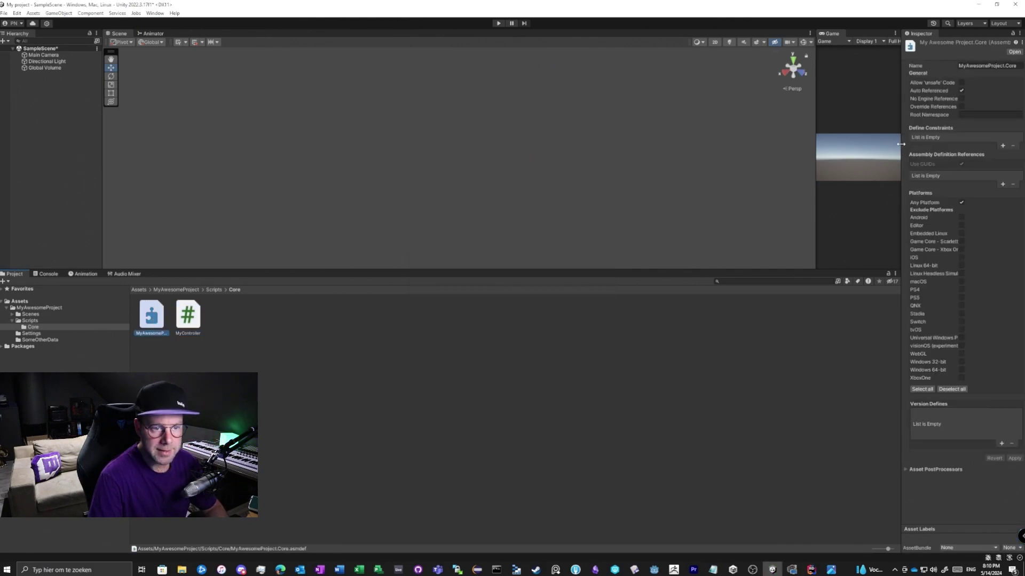
drag(901, 133, 858, 134)
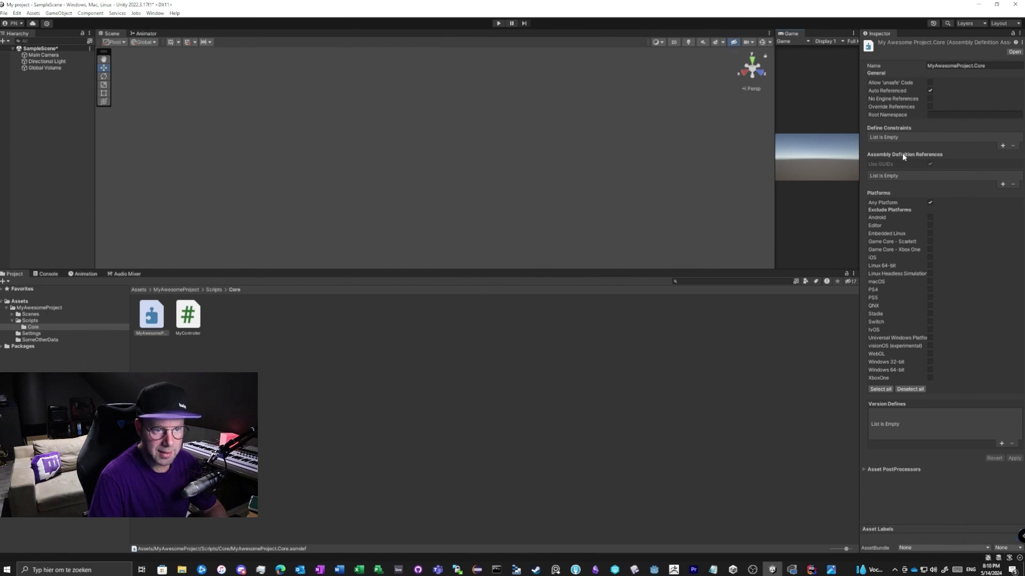
mouse_move(934, 156)
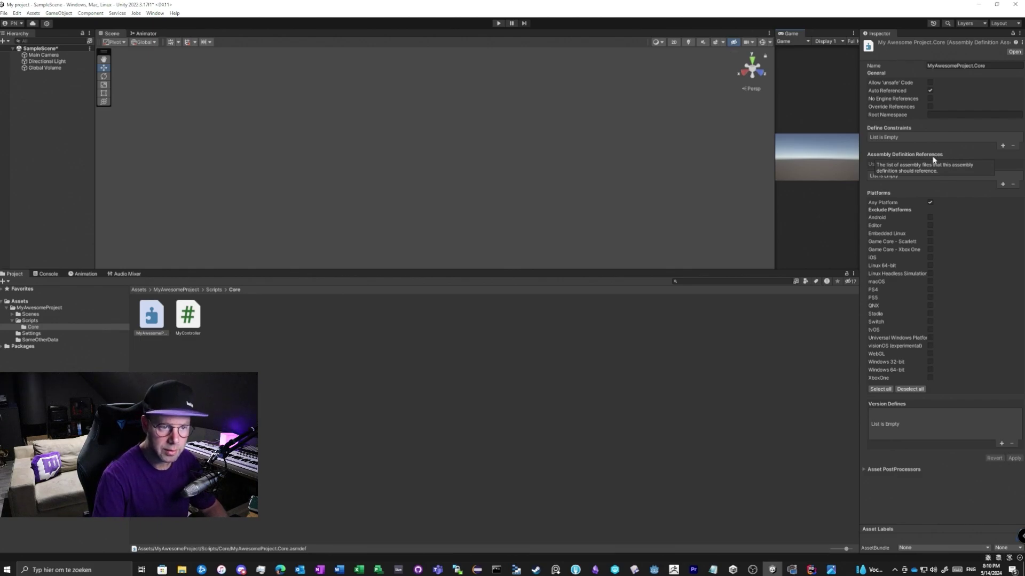
Add Unity.TextMeshPro to the assembly definition references of MyAwesomeProject.Core, searching the assets for "text"
click(1002, 185)
click(1018, 178)
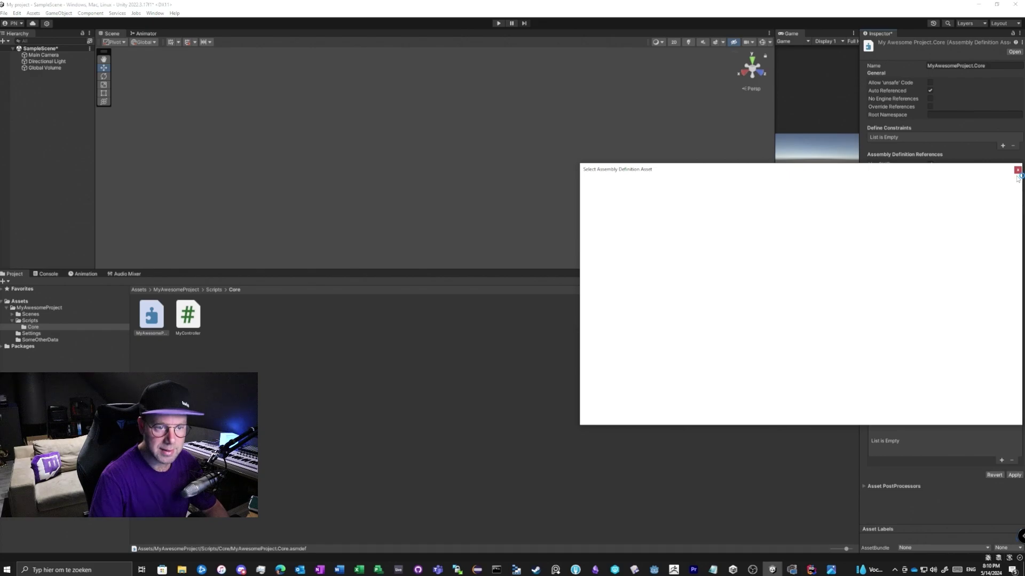
text(text)
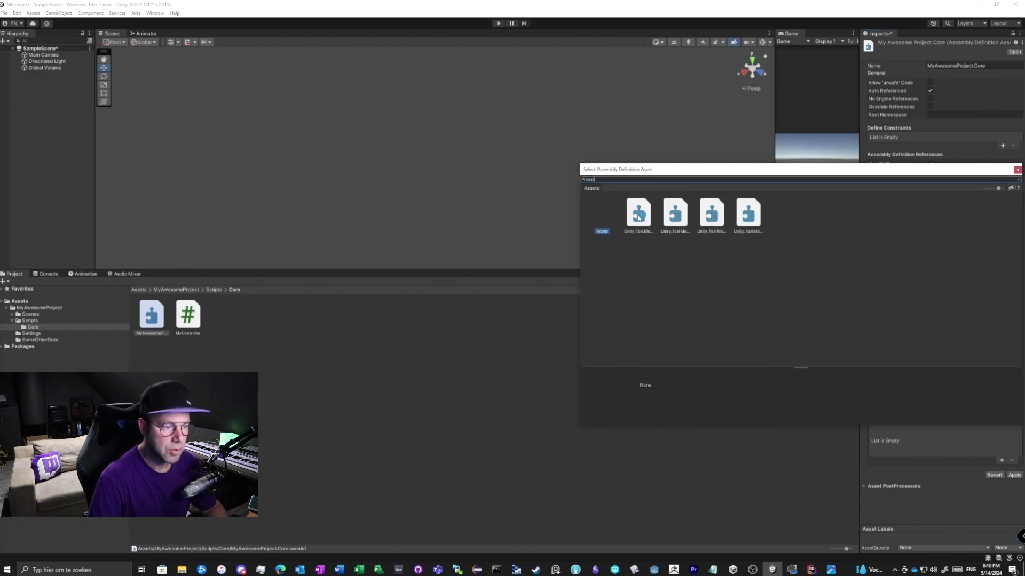
click(638, 217)
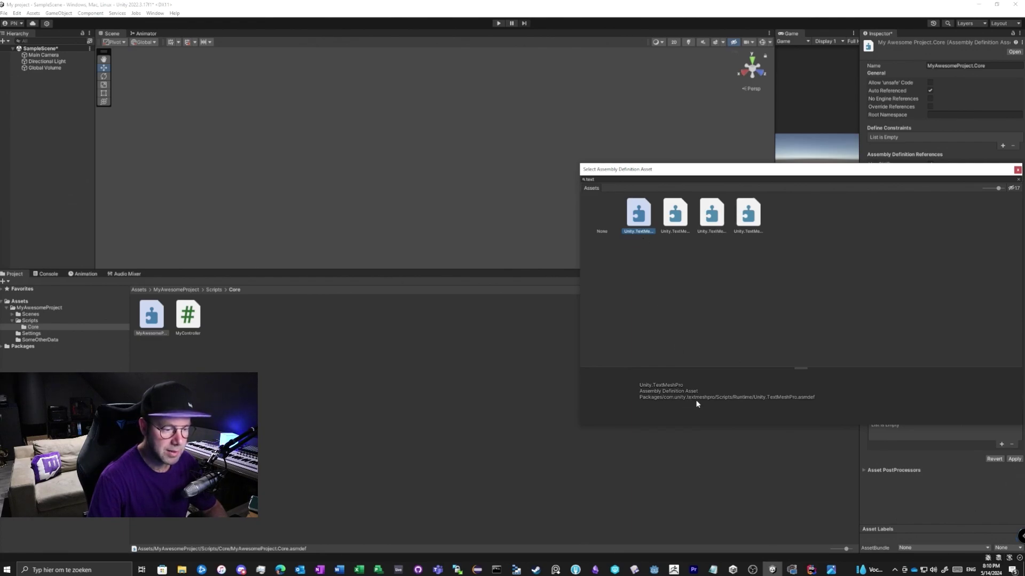
double_click(642, 222)
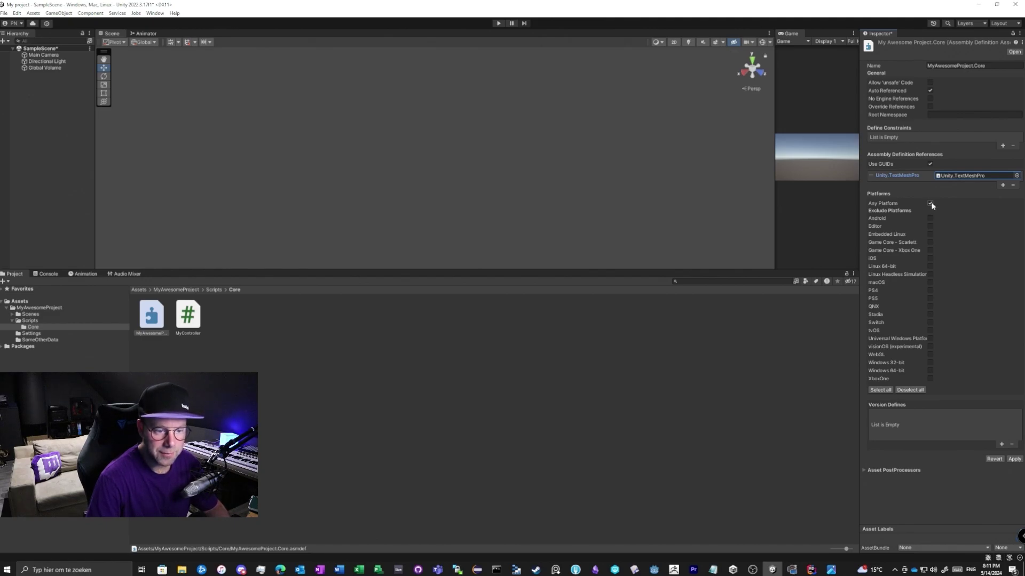
Try excluding the Switch, PS5 and PS4 platforms from the Core assembly, and clear those exclusions again
click(931, 323)
click(930, 298)
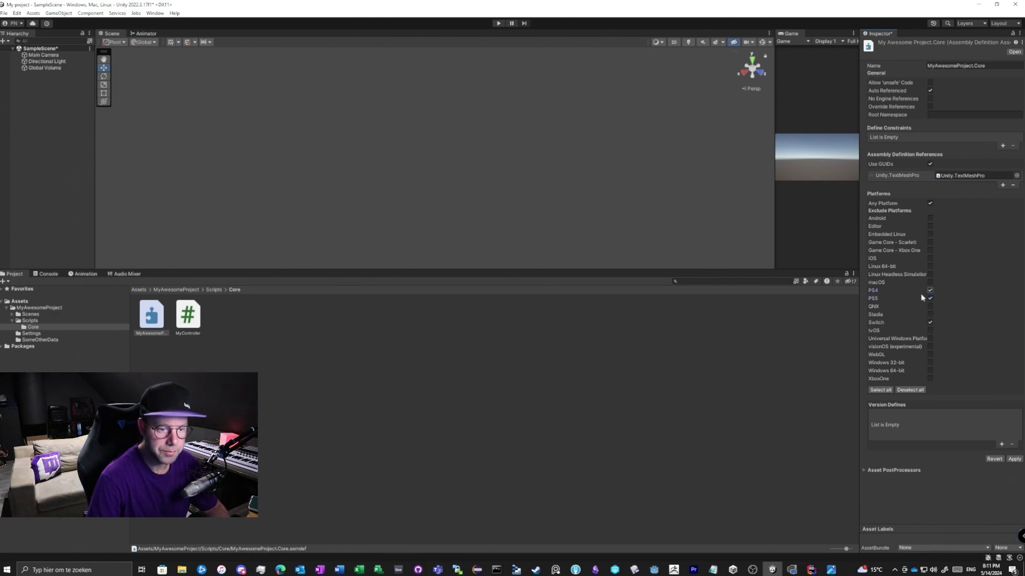
click(1013, 460)
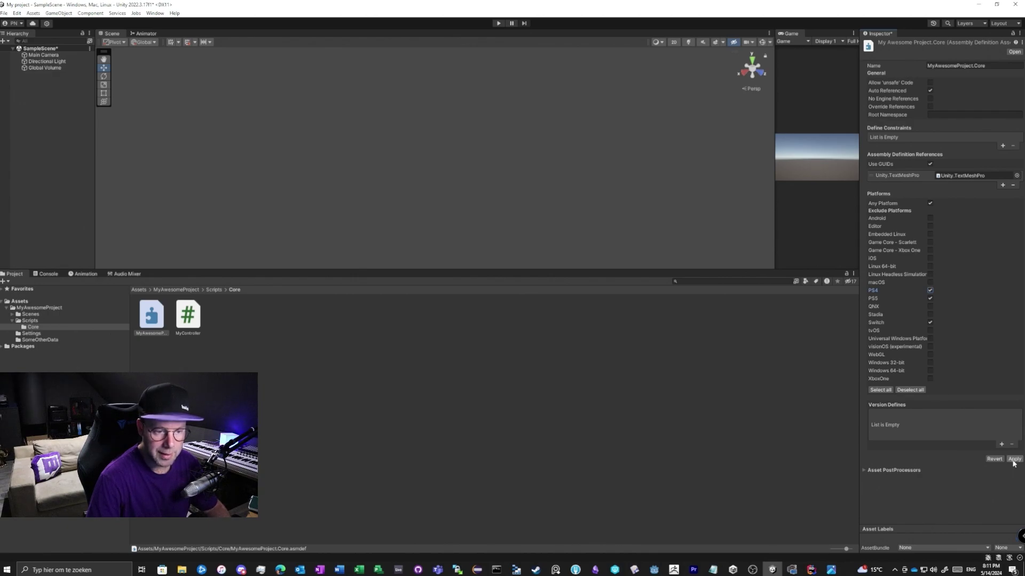
click(930, 298)
click(930, 323)
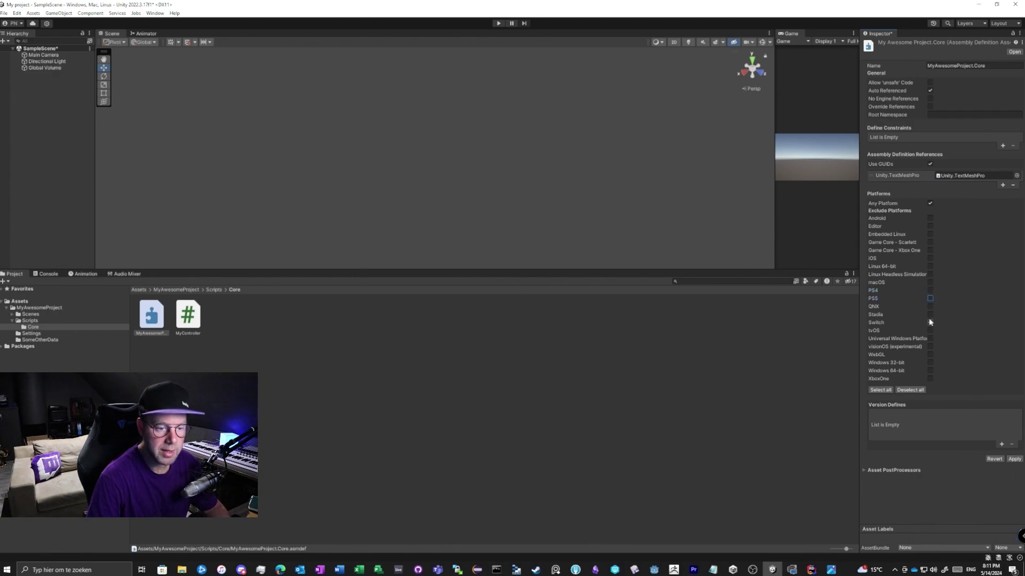
Turn off Any Platform and remove PS4, PS5 and Switch from the included platforms
click(929, 203)
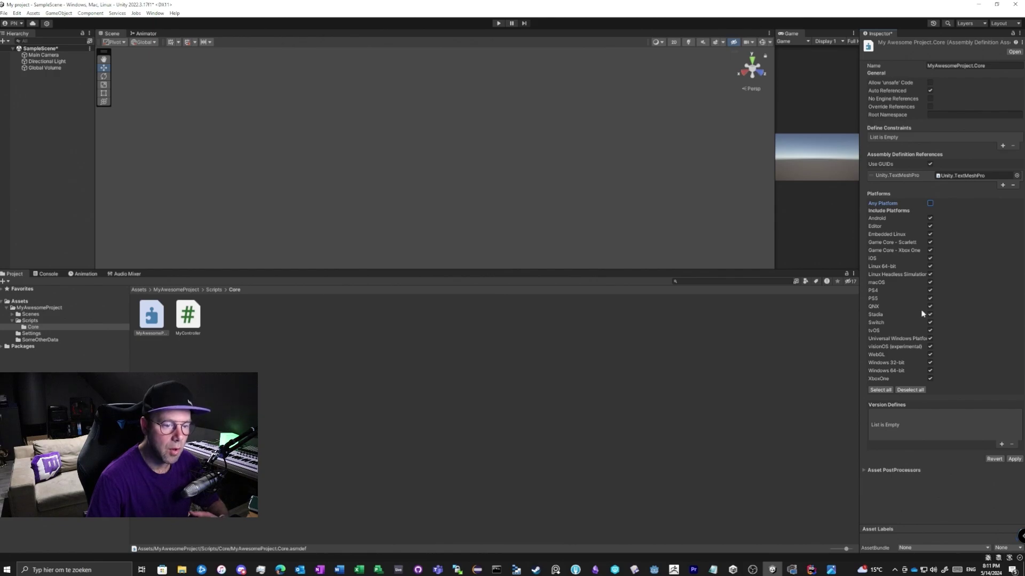
click(930, 299)
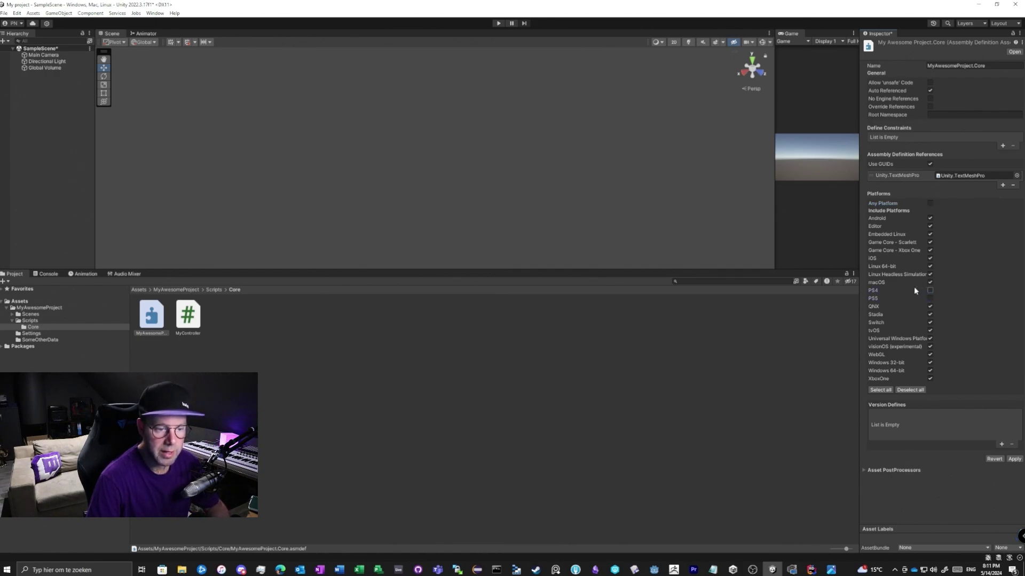
click(930, 322)
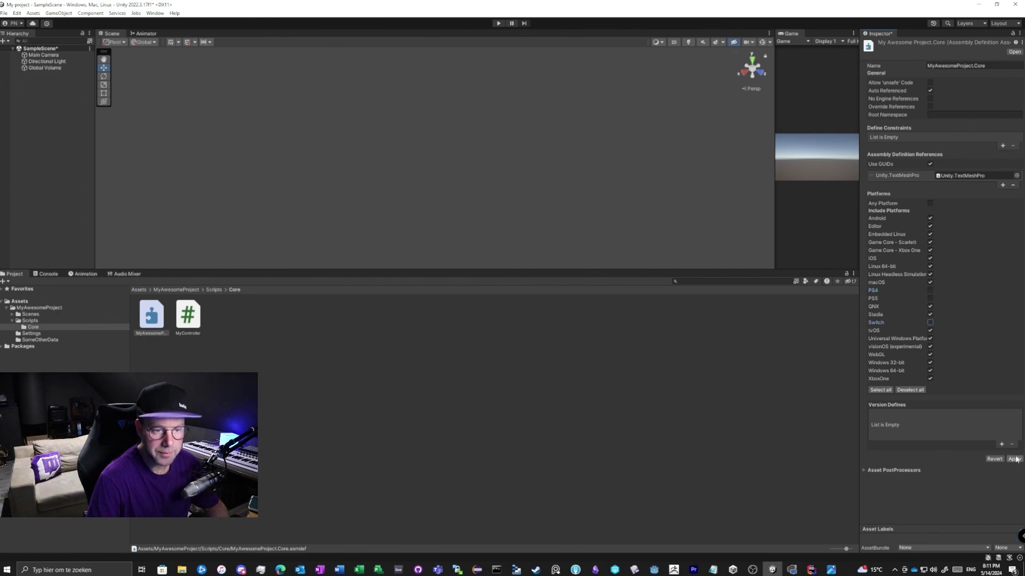
Turn Any Platform back on, clear the PS4, PS5 and Switch exclusions, and apply the assembly definition's changes
click(930, 203)
click(929, 290)
click(929, 298)
click(929, 322)
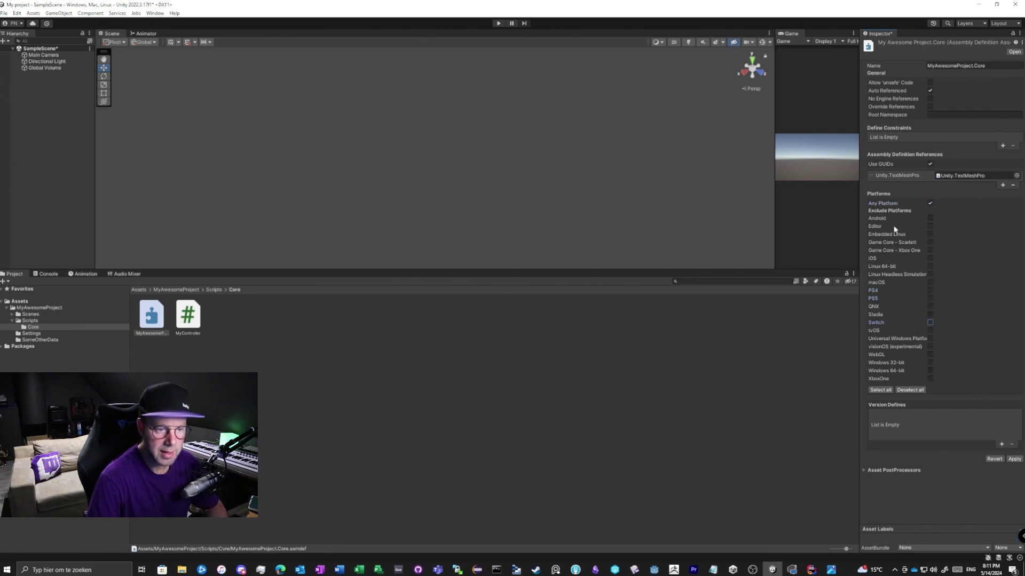
click(1013, 458)
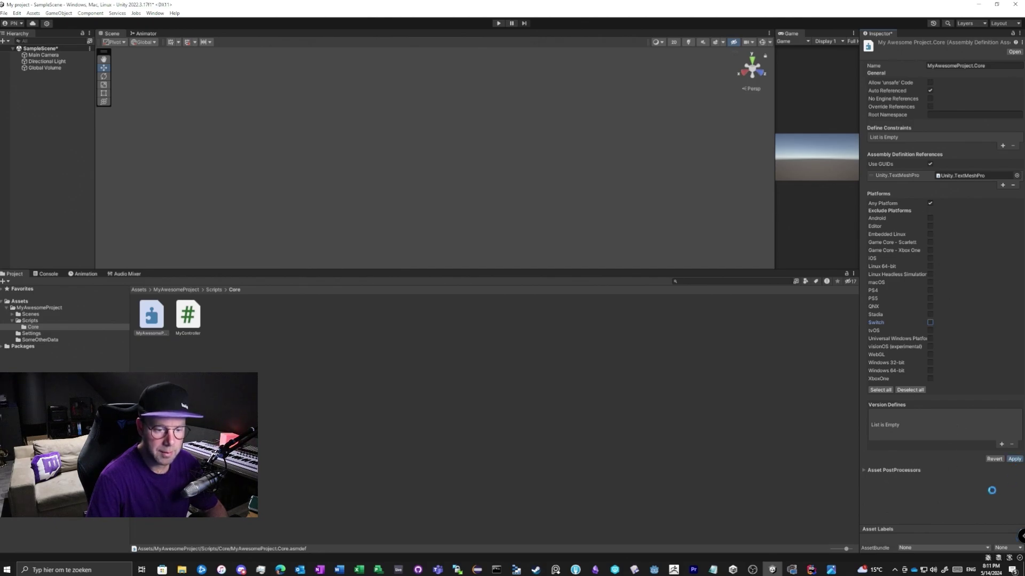
Switch to the code editor and add blank lines below the _myInt field in MyController.cs
click(811, 569)
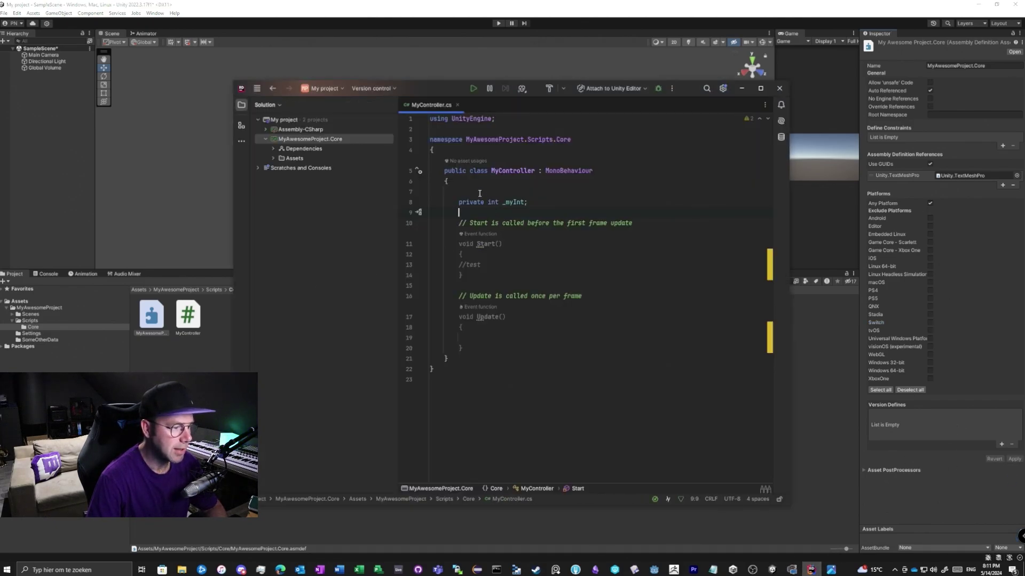
key(Return)
key(Return)
key(Return)
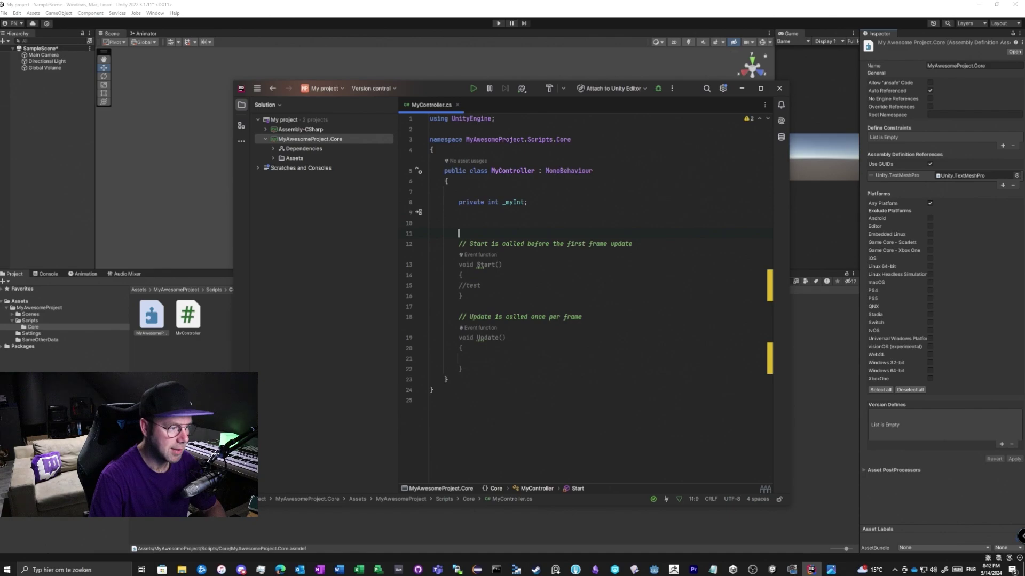
Begin a private field of type TMP_Text directly below _myInt, accepting the TMPro completion so its namespace is imported
click(498, 214)
text(priv)
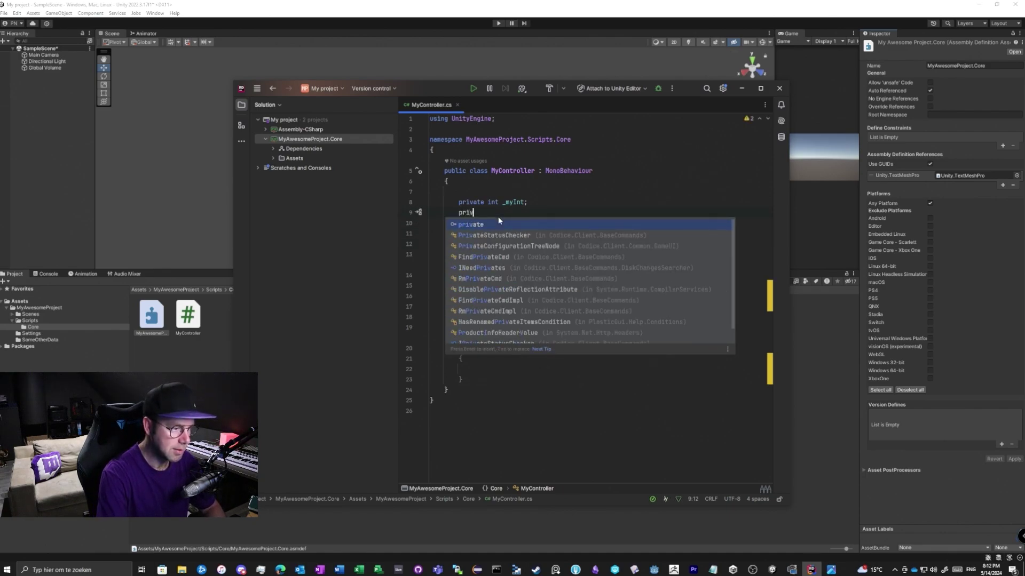
key(Return)
text(TMP_)
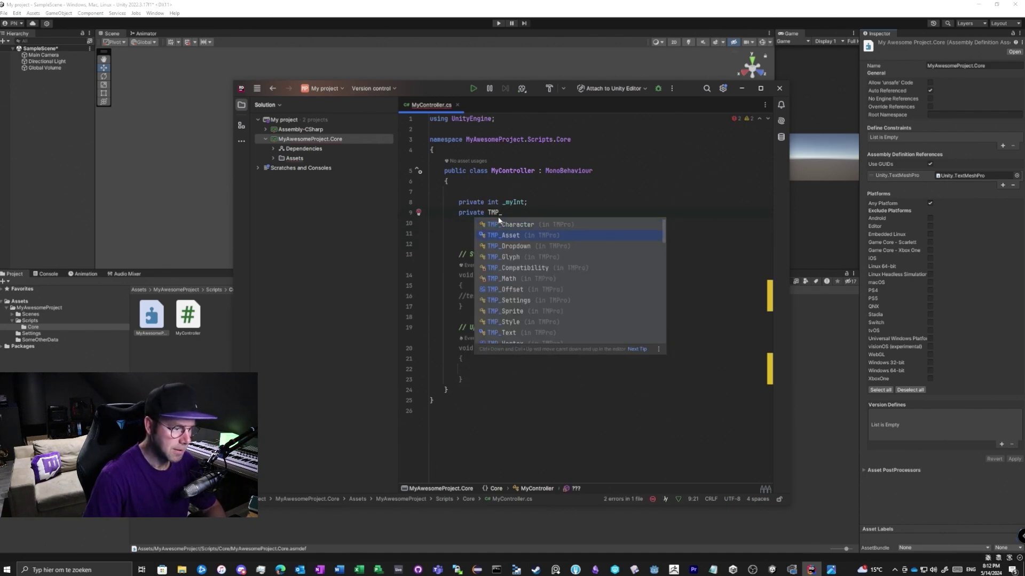
key(Down)
key(Down)
key(Down)
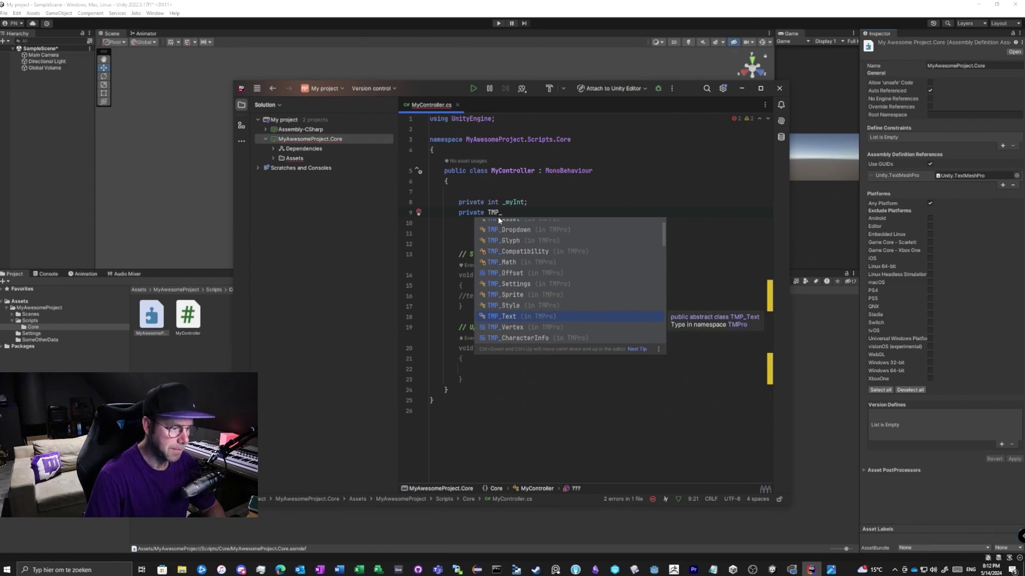
key(Return)
Name the TMP_Text field _myProText, end the declaration with a semicolon, and remove one extra blank line below it
text(_my)
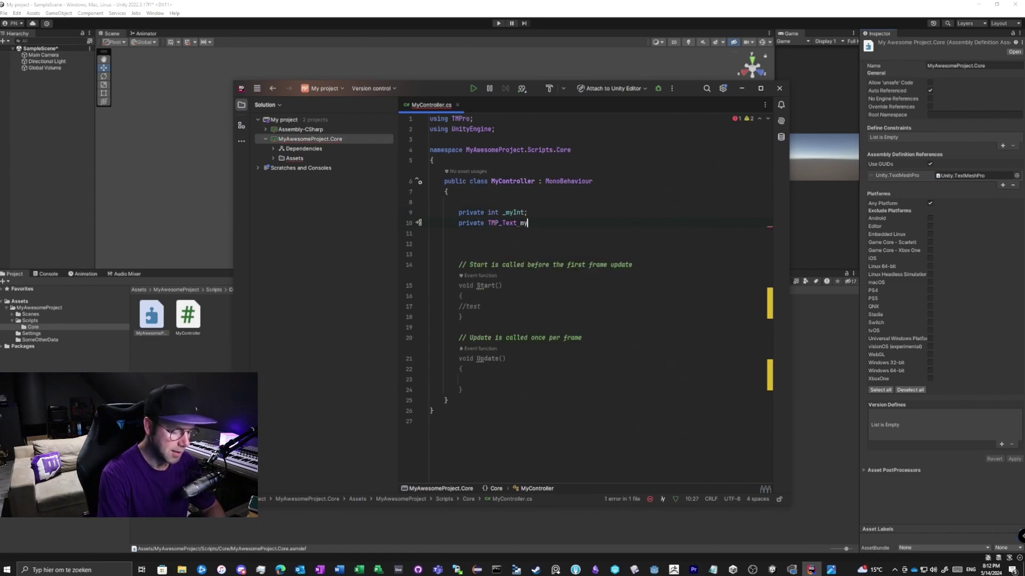
text(ProText)
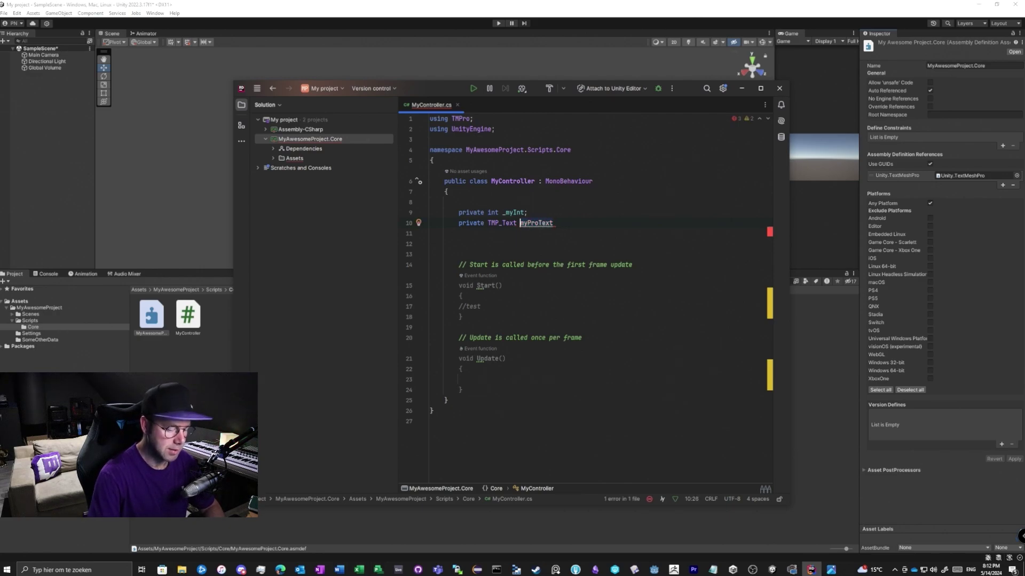
text(/)
key(BackSpace)
text(;)
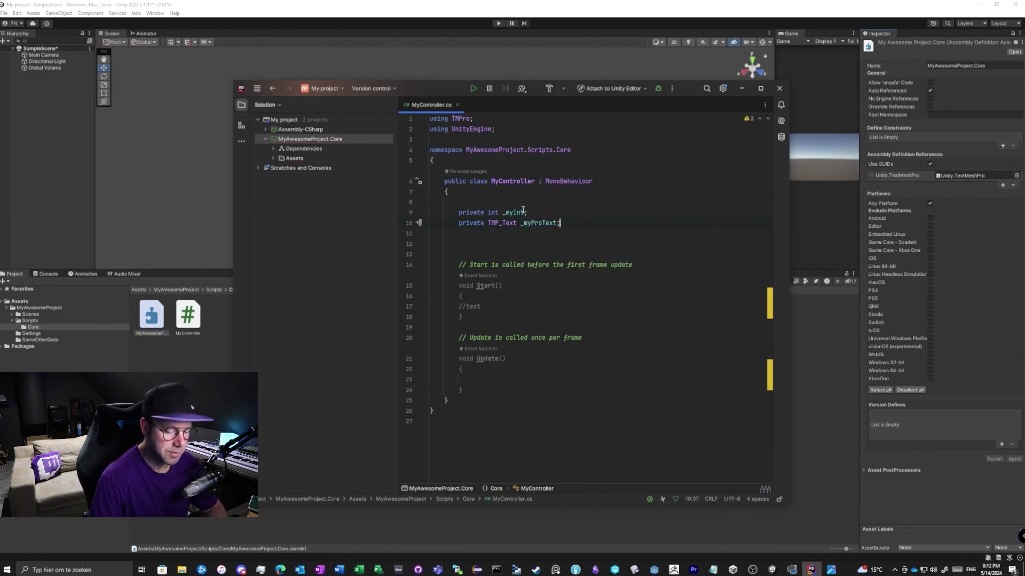
key(Delete)
drag(535, 223, 538, 223)
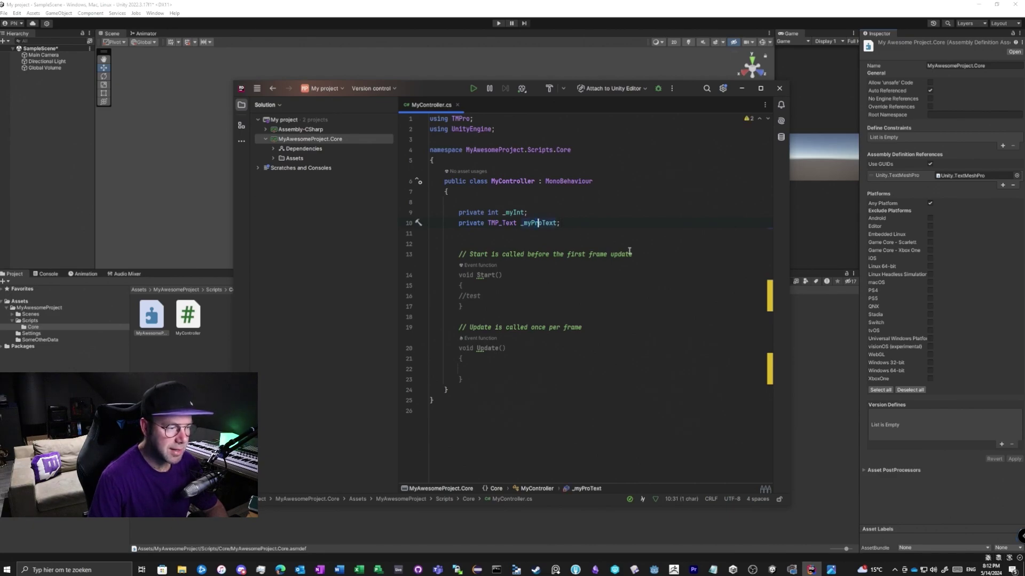
click(572, 228)
click(550, 224)
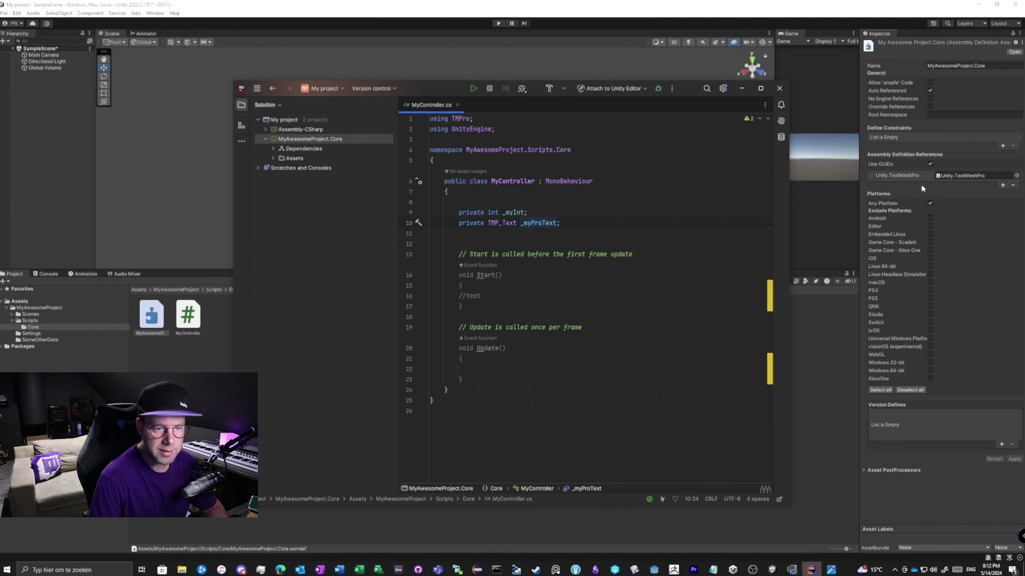
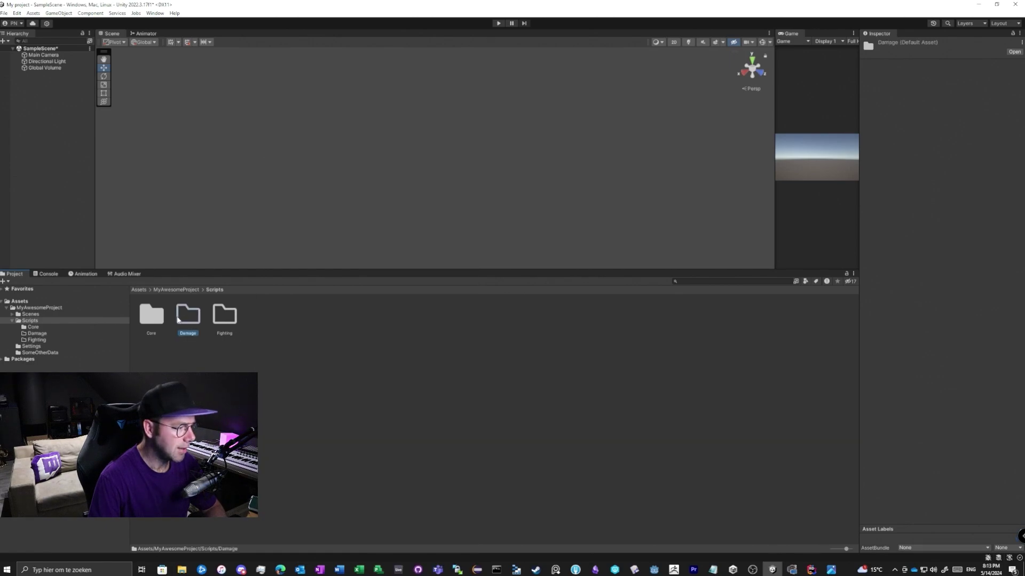
double_click(195, 321)
right_click(194, 319)
mouse_move(258, 324)
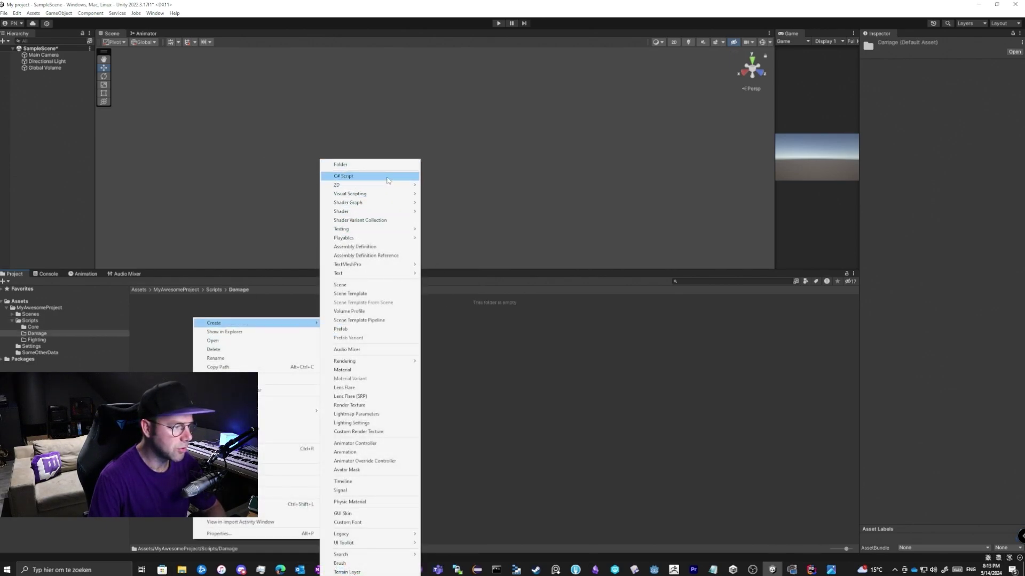
click(476, 362)
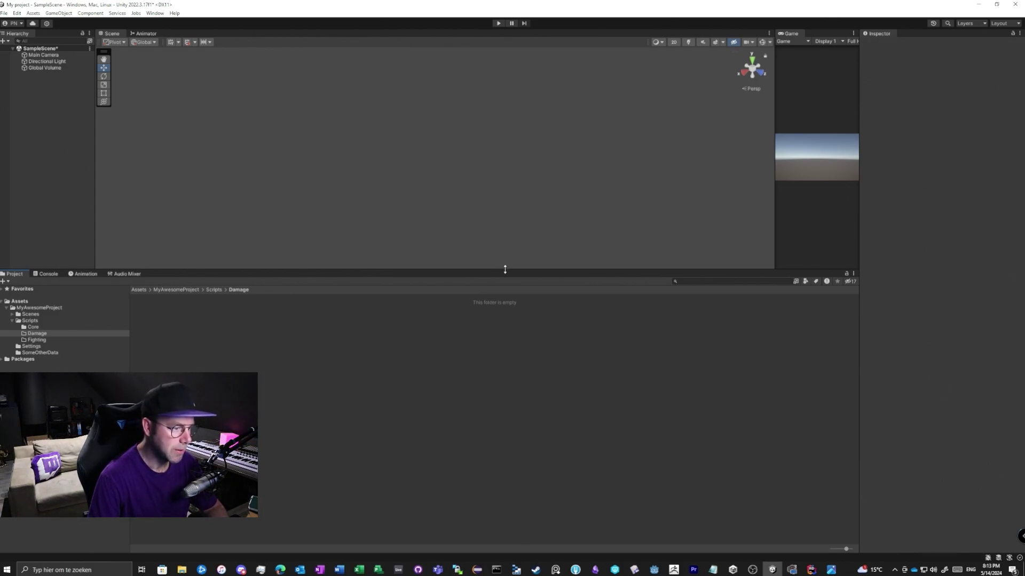
Make the Scene view slightly taller and narrow the Inspector
drag(505, 269, 525, 282)
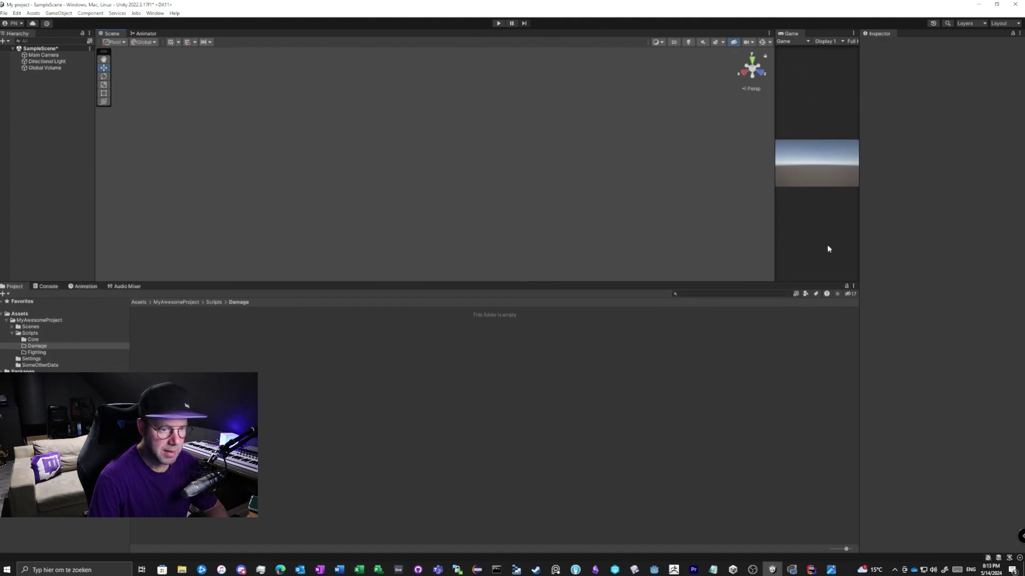
drag(861, 232, 954, 234)
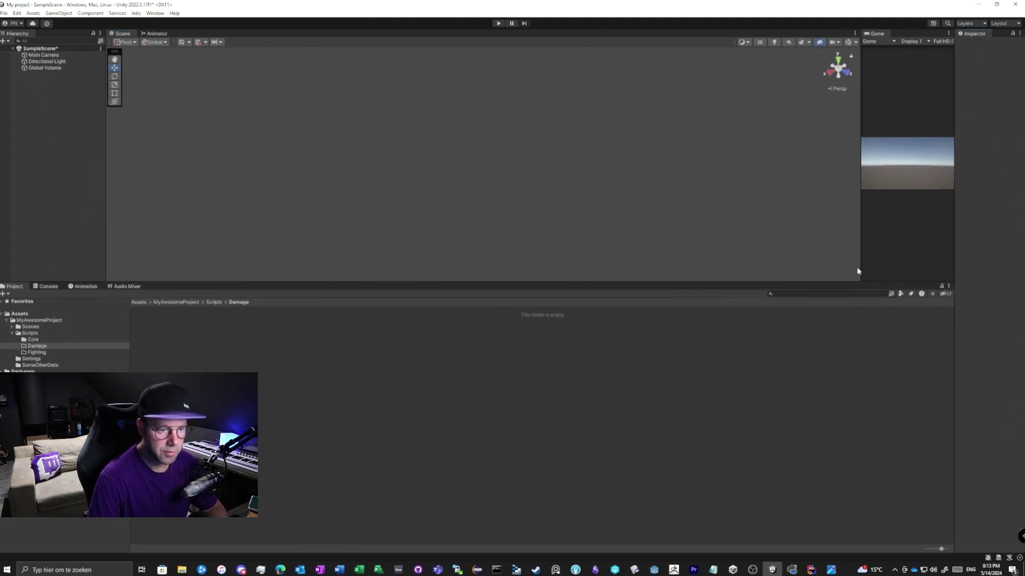
Review the Scripts folders and examine the settings of the assembly definition in the Core folder
click(33, 341)
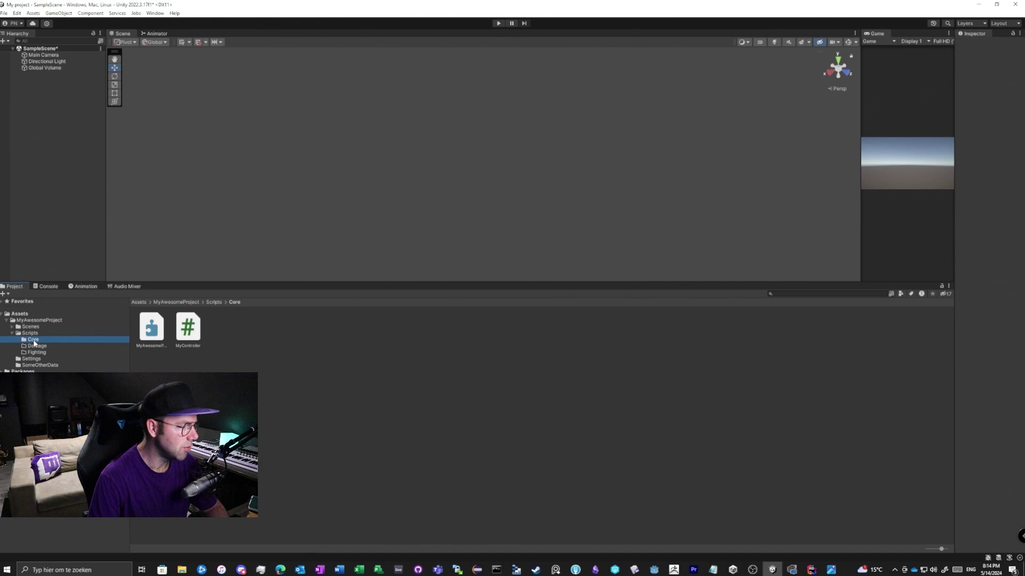
click(149, 335)
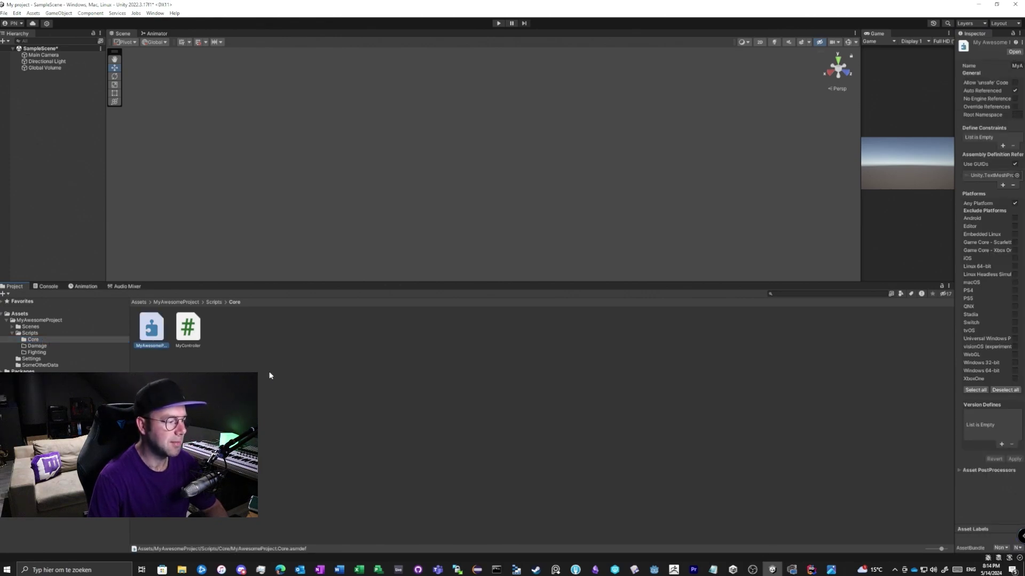
click(47, 332)
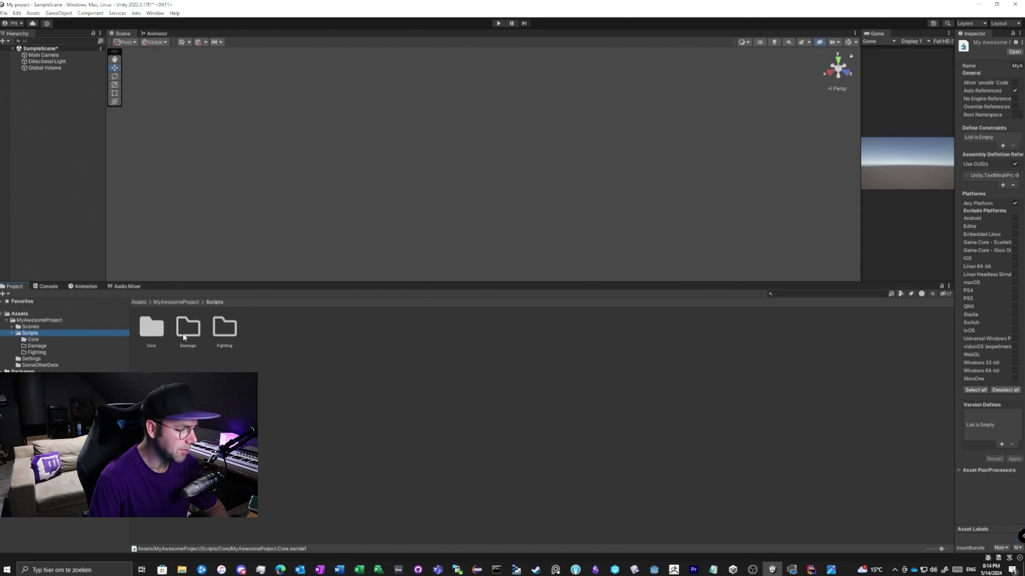
click(158, 334)
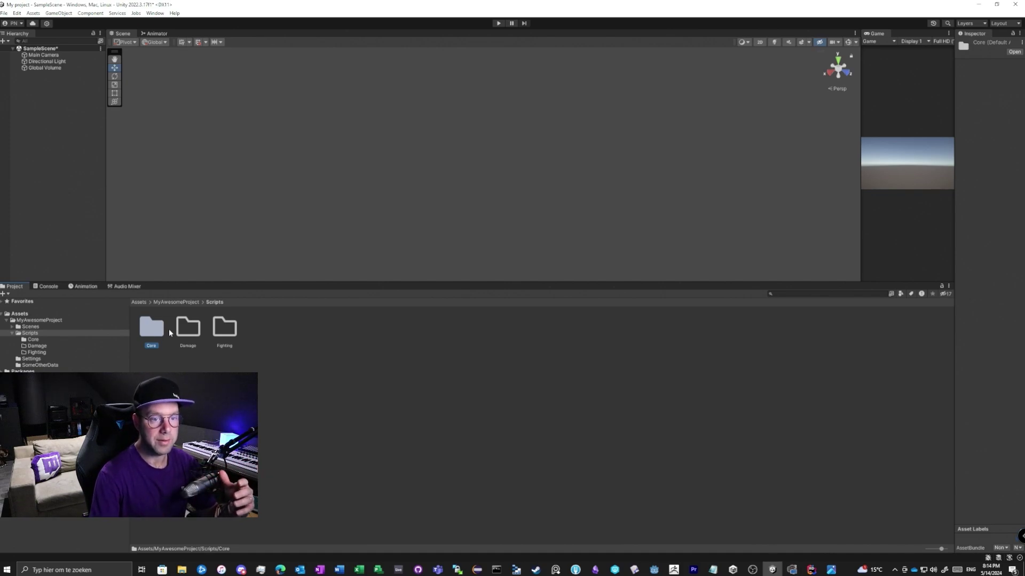
double_click(153, 329)
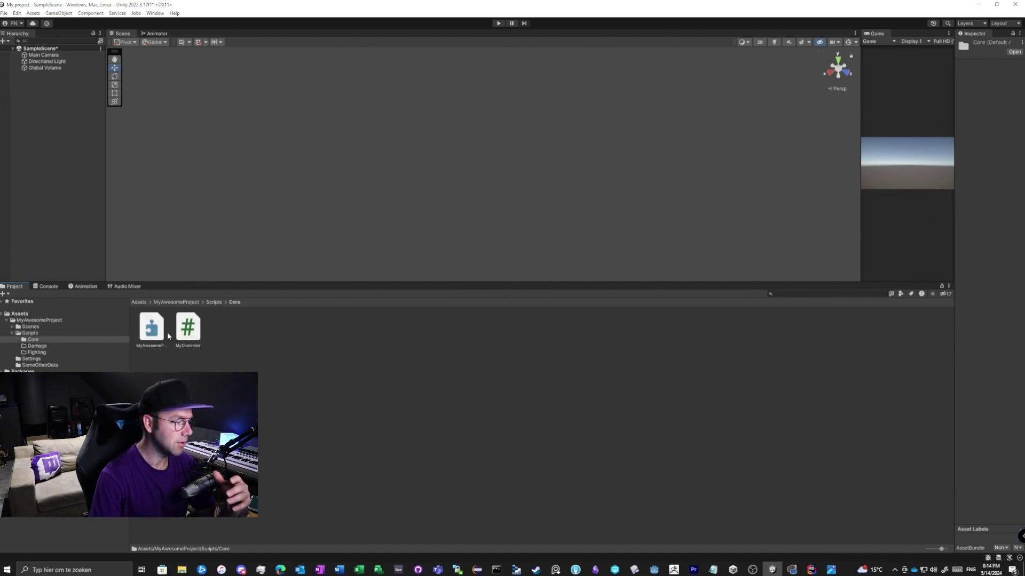
click(152, 329)
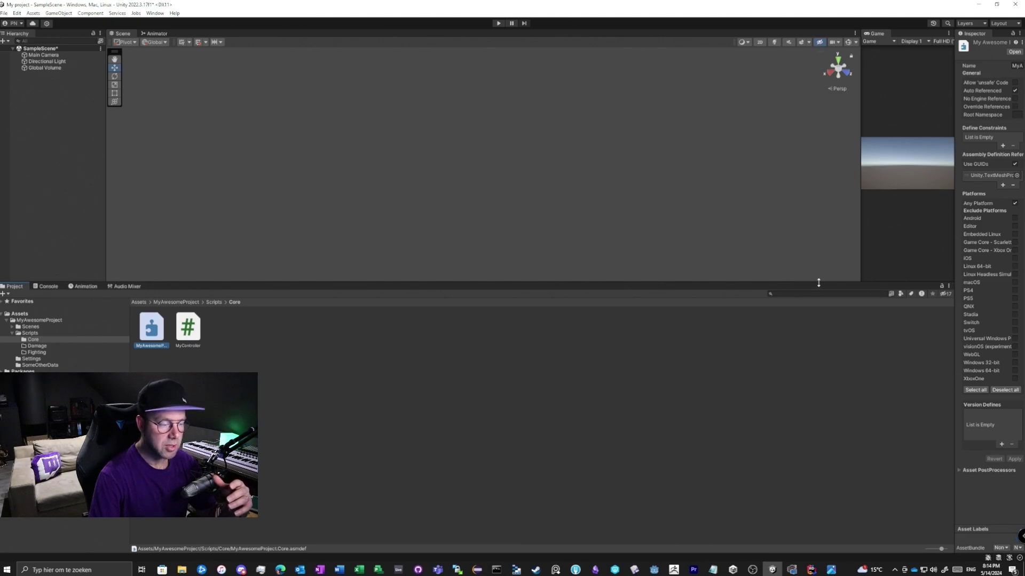